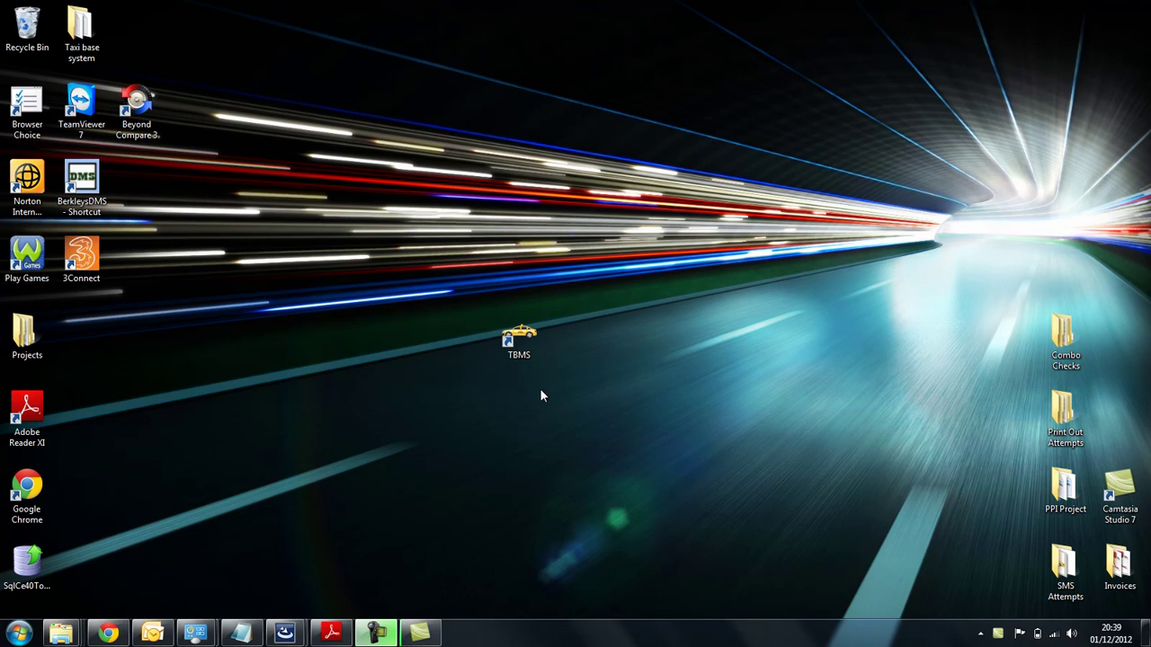
# - Launch TBMS and log in with the admin account credentials
pyautogui.doubleClick(528, 338)
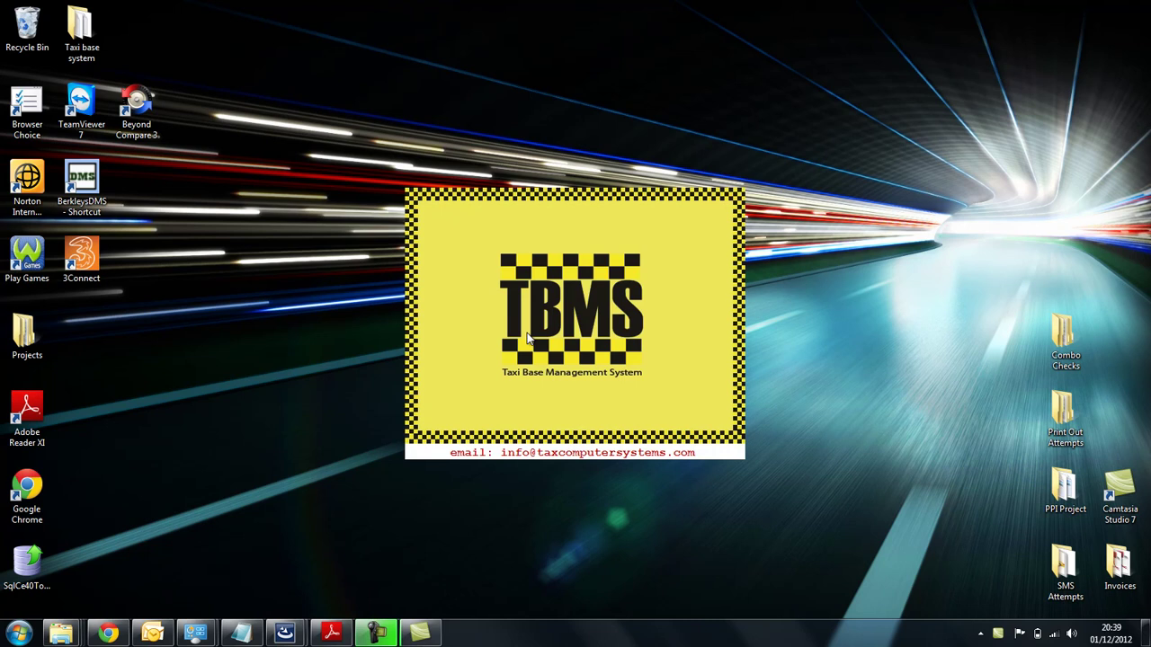
pyautogui.write('adminadmin')
pyautogui.press('Tab')
pyautogui.press('Return')
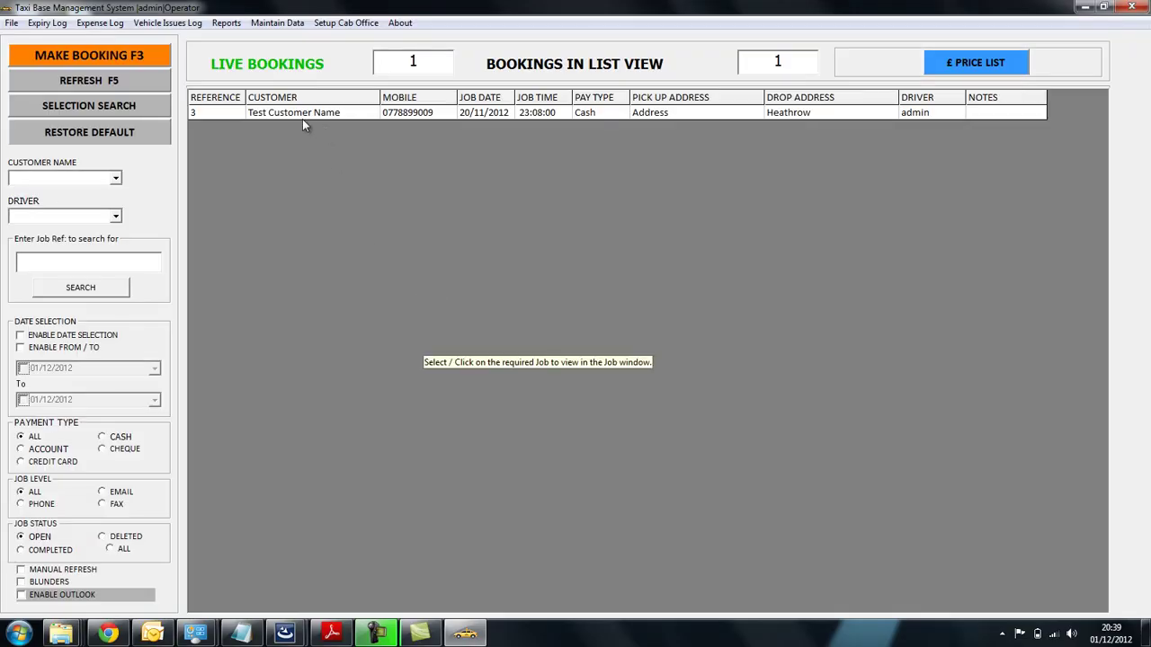
# - Duplicate the Heathrow booking job 3 as job 6 and close it without saving
pyautogui.click(302, 117)
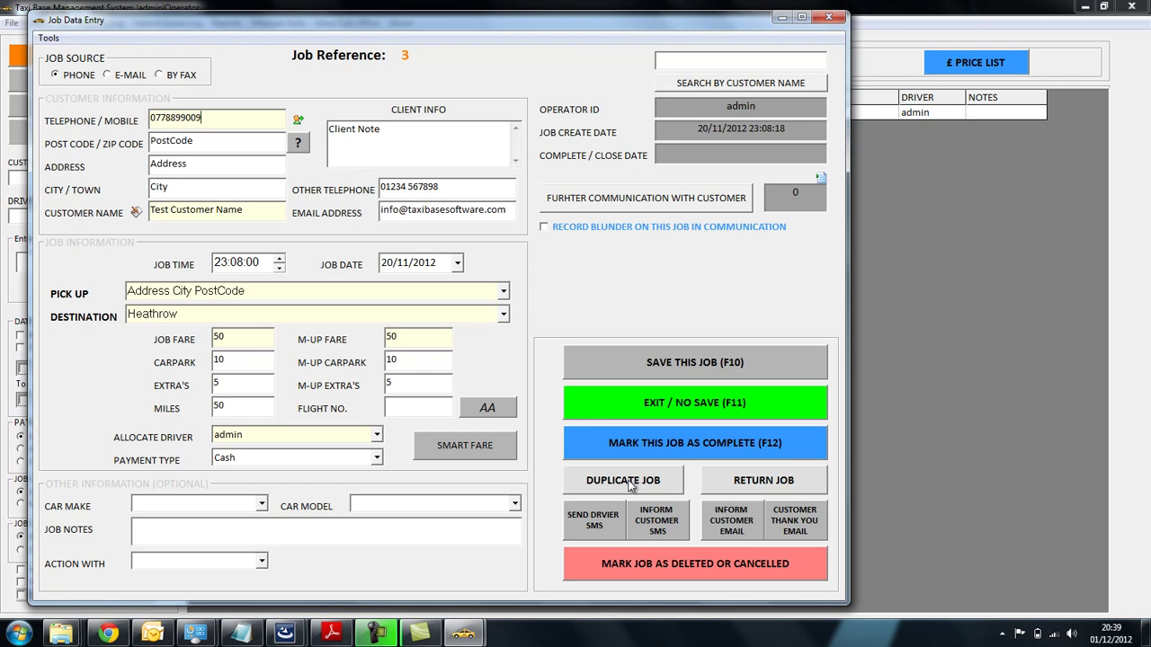
pyautogui.click(632, 485)
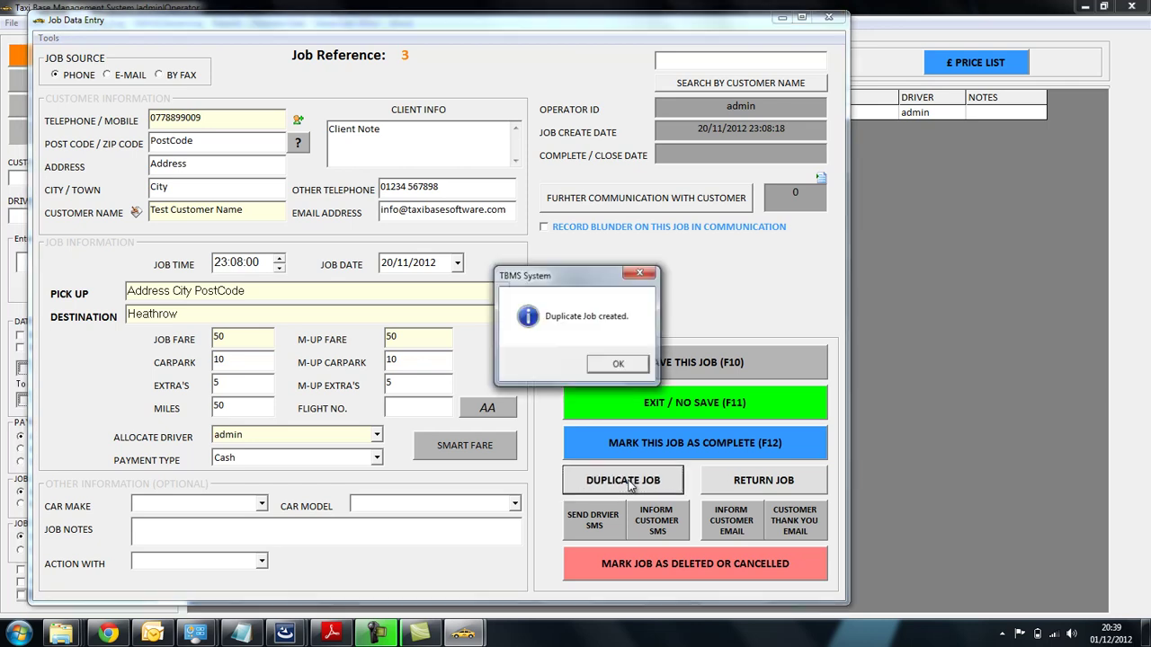
pyautogui.click(606, 367)
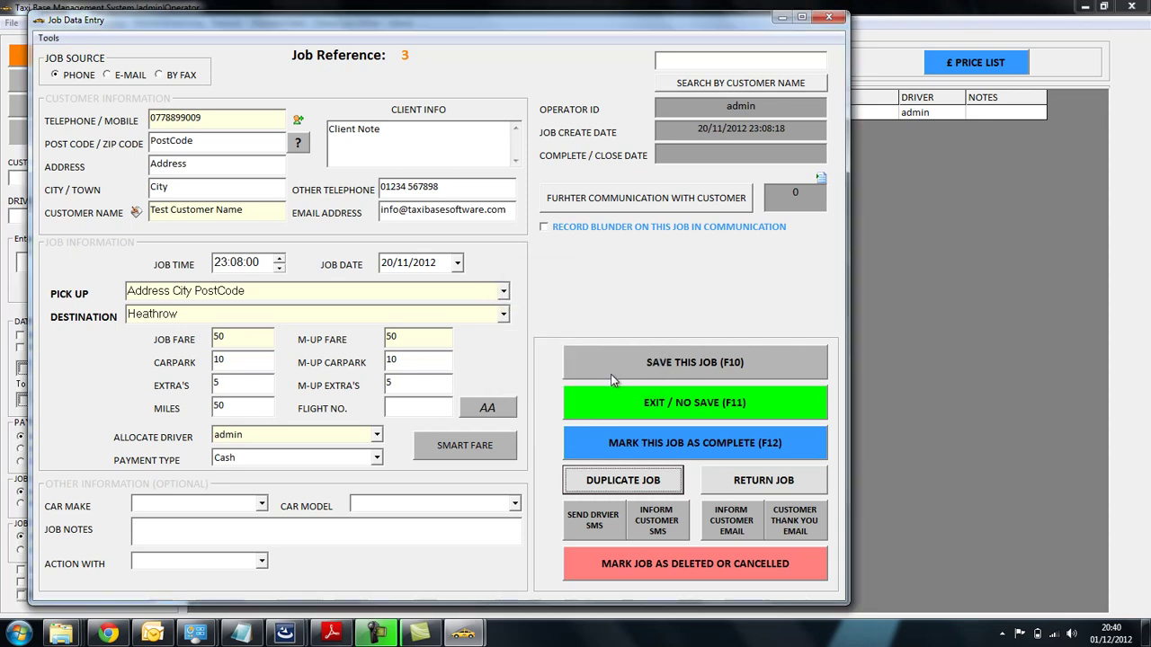
pyautogui.click(617, 394)
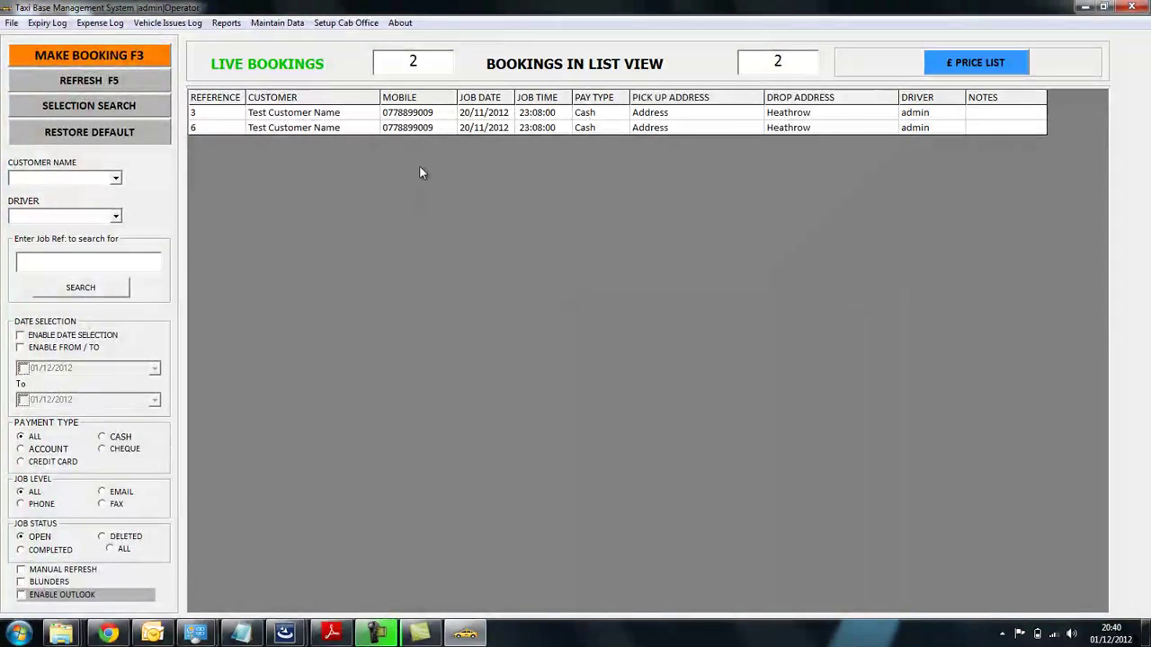
# - Create a return job from job 6 with driver None and fare 10, producing job 7
pyautogui.click(444, 128)
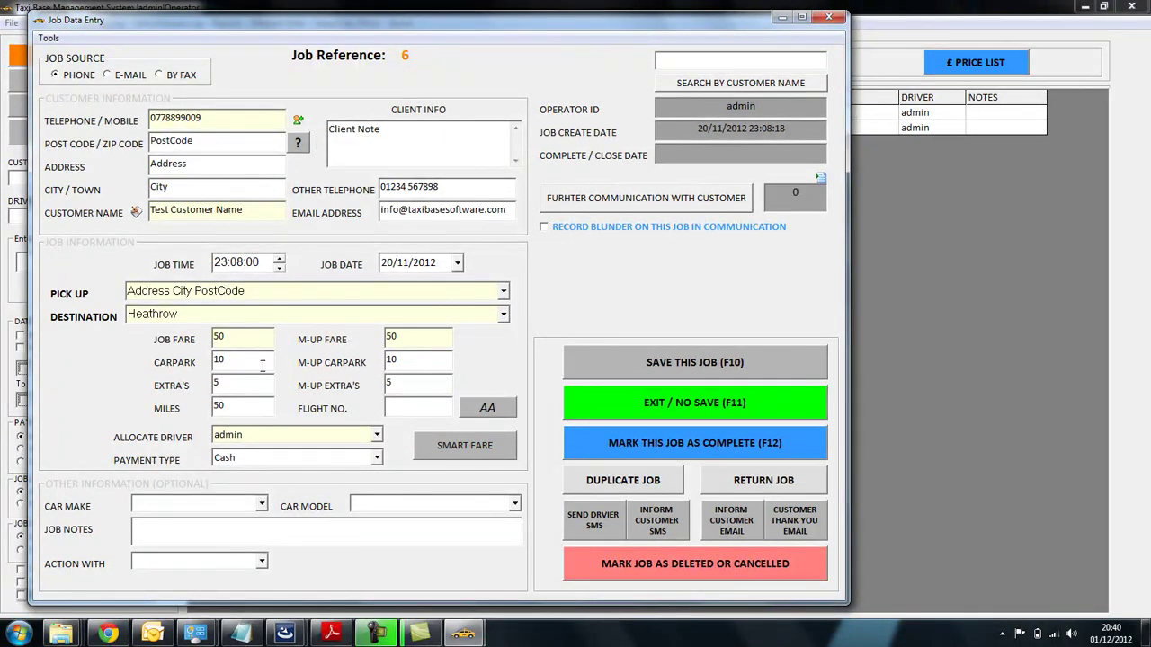
pyautogui.moveTo(220, 338)
pyautogui.click(746, 481)
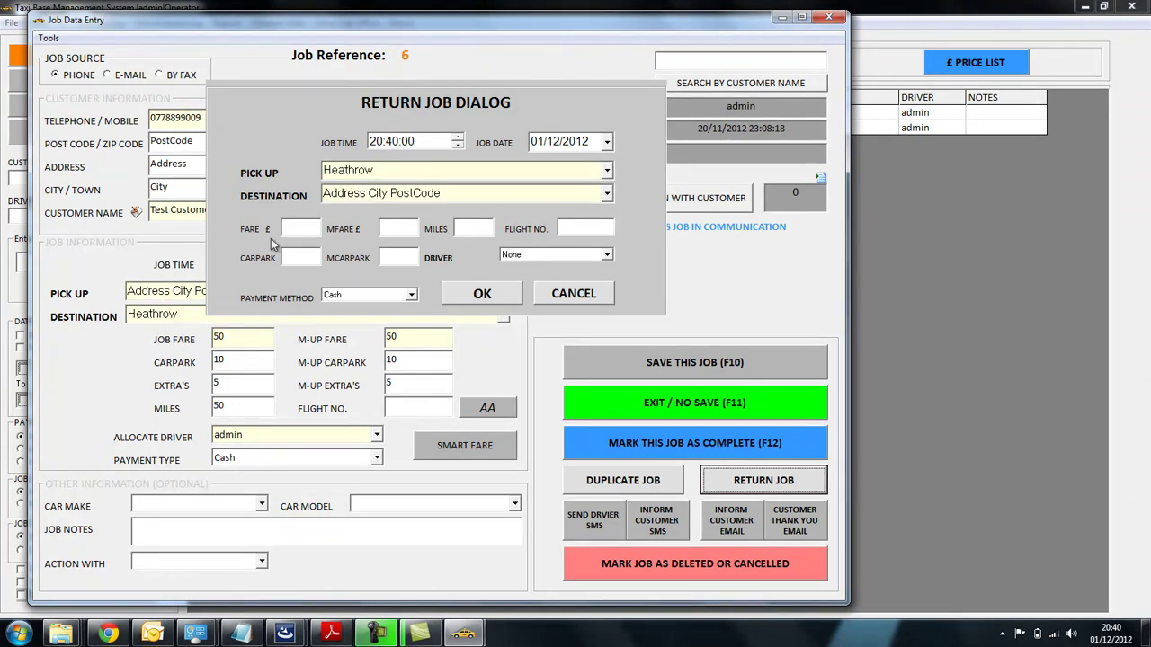
pyautogui.click(578, 257)
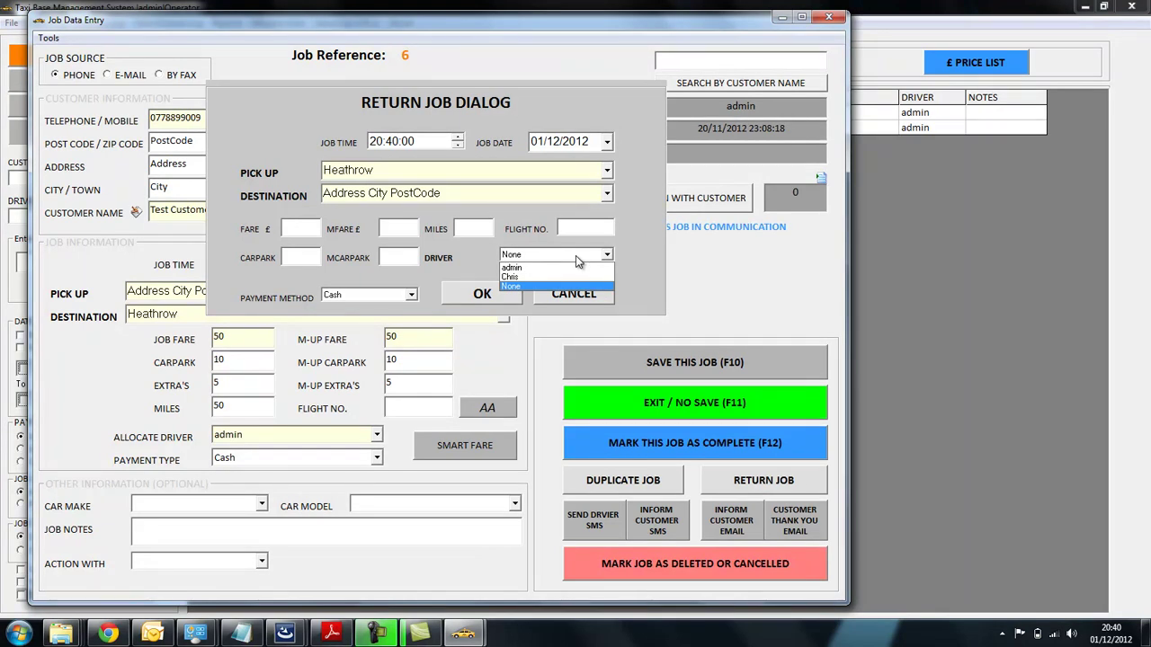
pyautogui.click(578, 259)
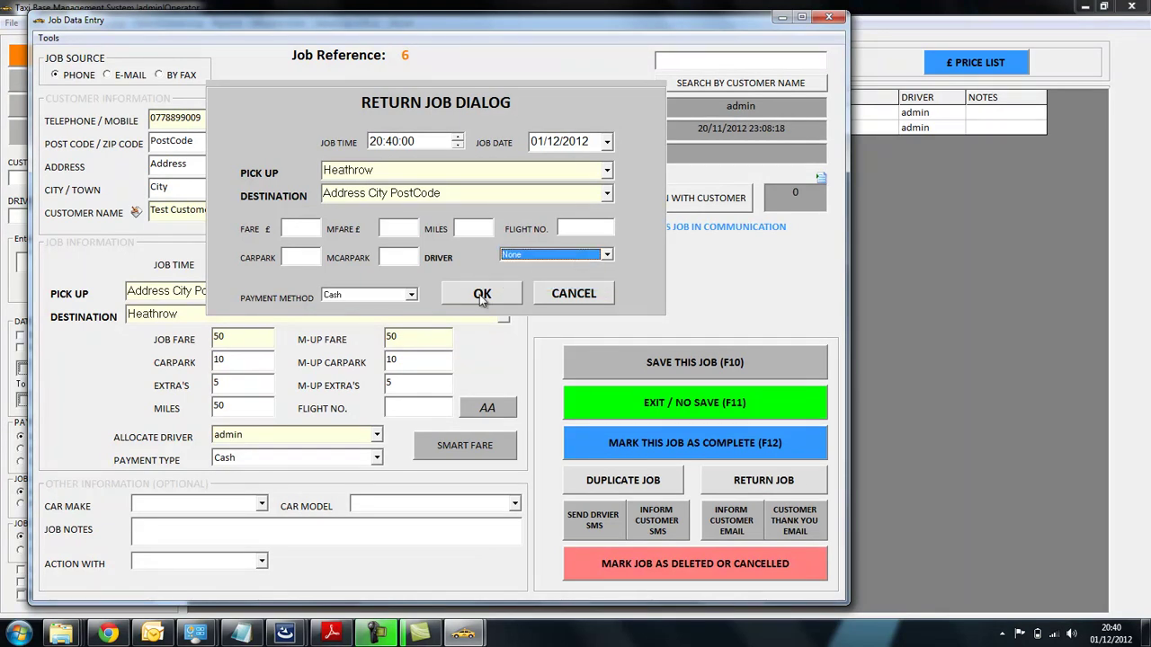
pyautogui.click(300, 226)
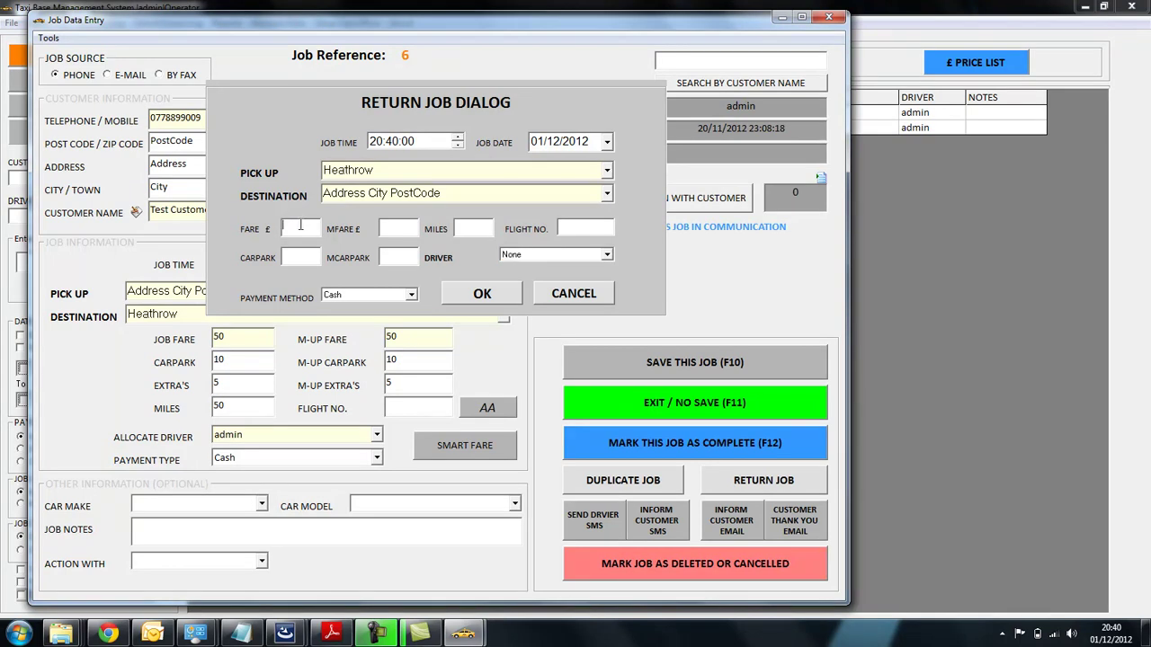
pyautogui.write('10')
pyautogui.click(497, 295)
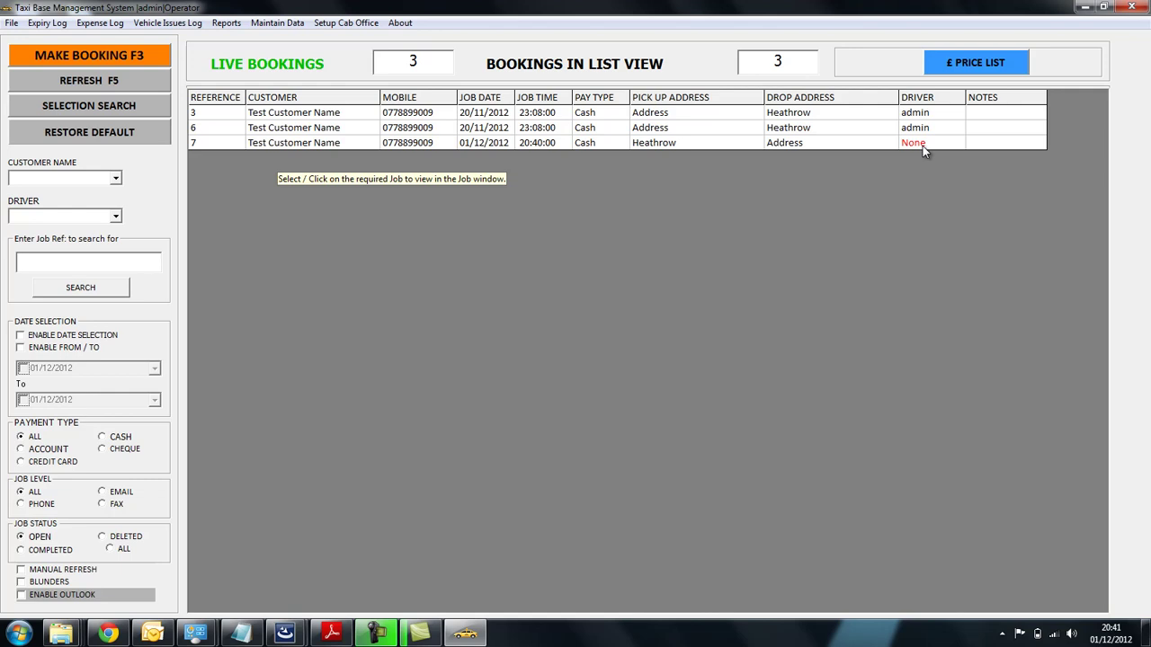
# - Allocate driver Chris to job 7 and save it
pyautogui.click(922, 146)
pyautogui.click(299, 436)
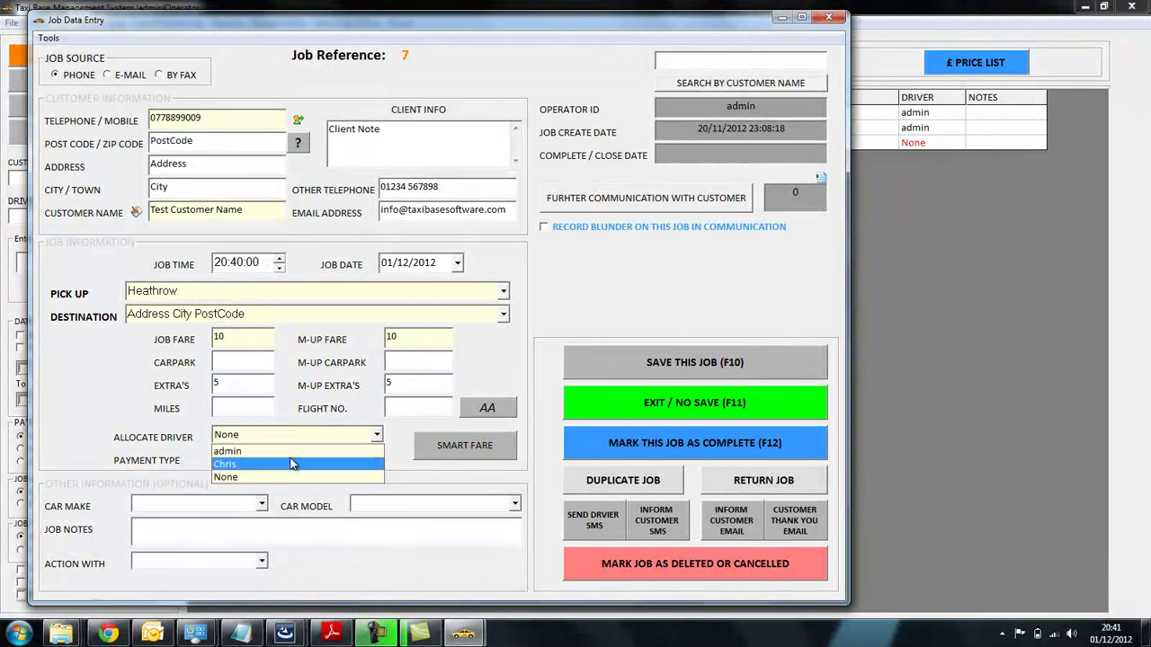
pyautogui.click(295, 464)
pyautogui.click(643, 365)
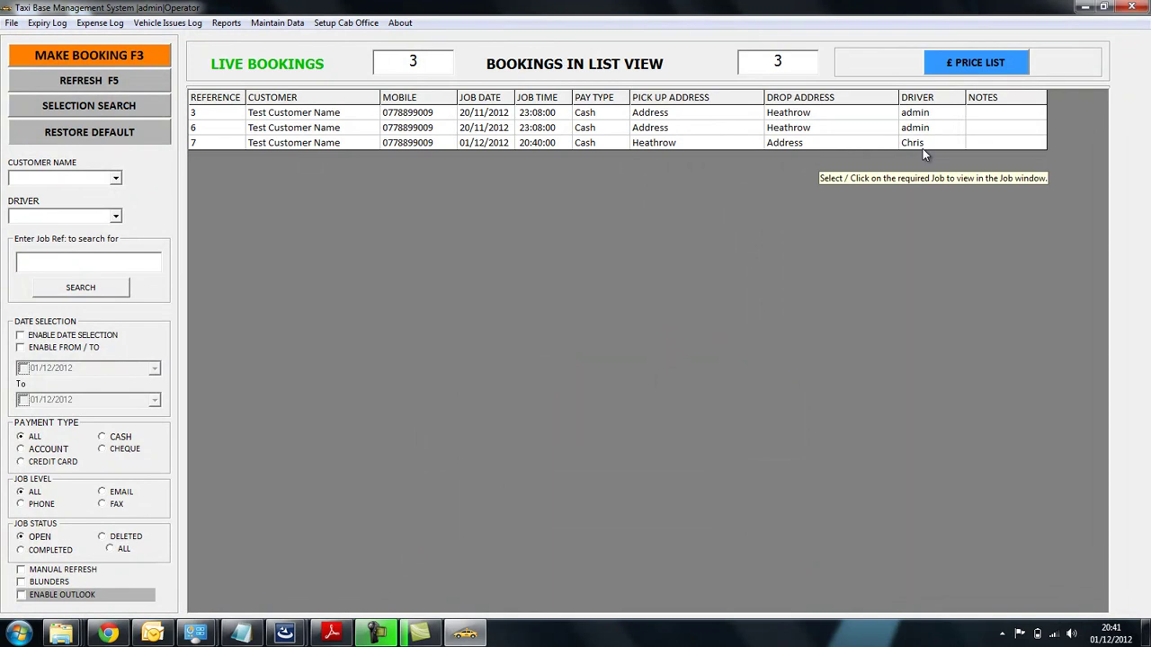
# - Change job 7's payment type to Acct and save the job
pyautogui.click(592, 145)
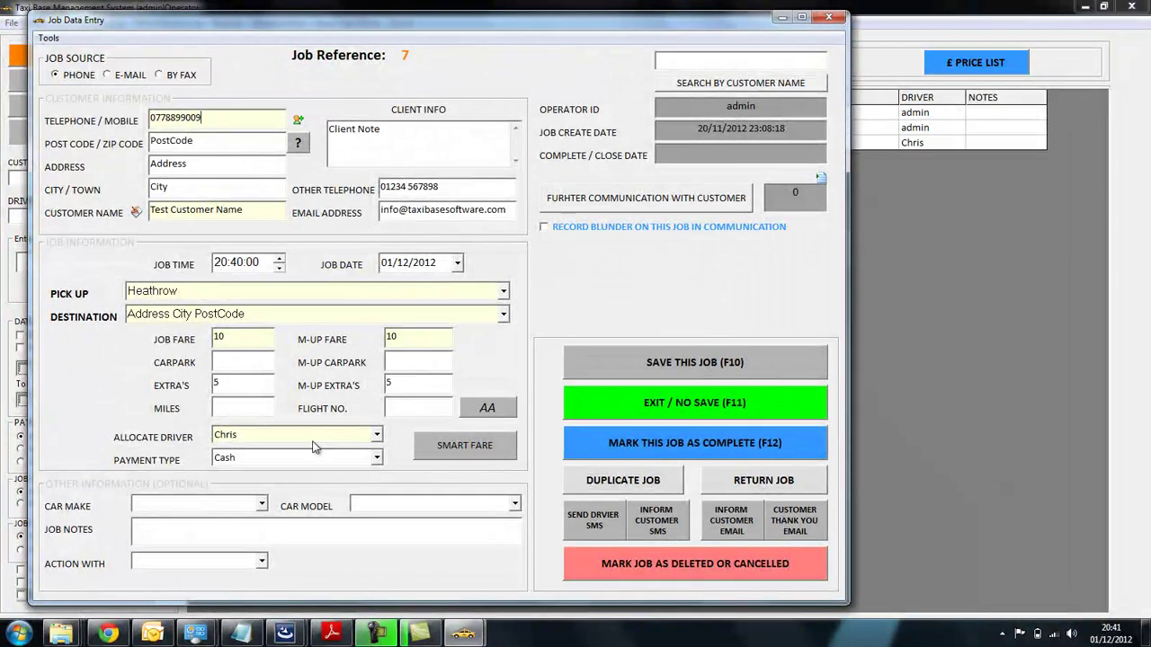
pyautogui.click(311, 456)
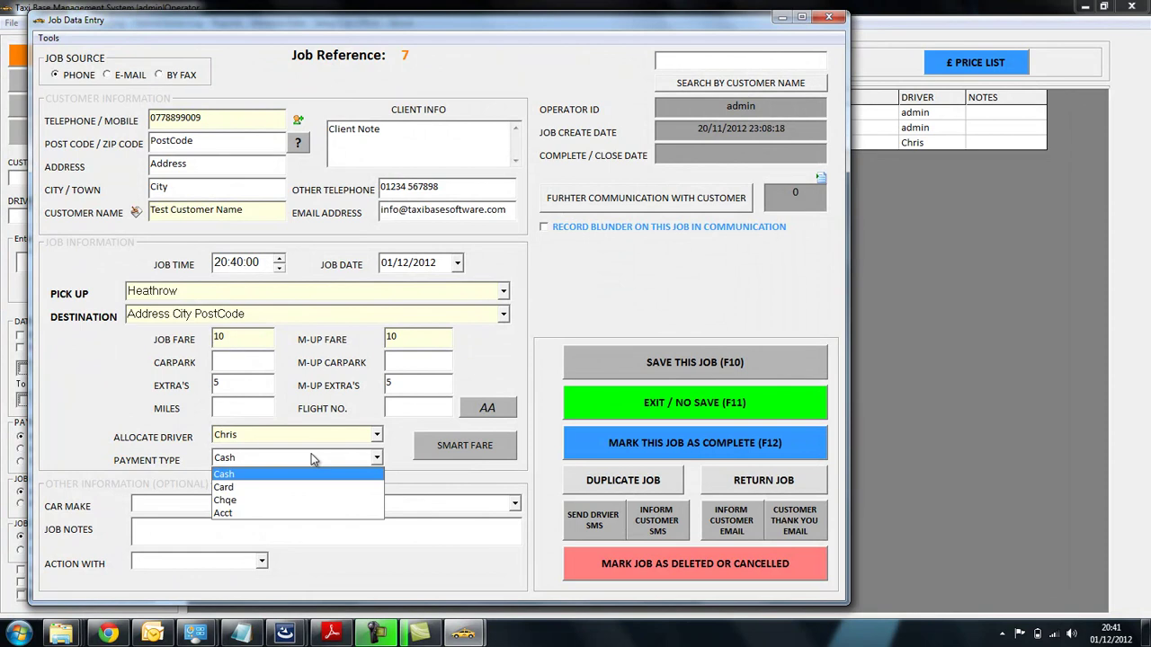
pyautogui.click(299, 514)
pyautogui.click(611, 374)
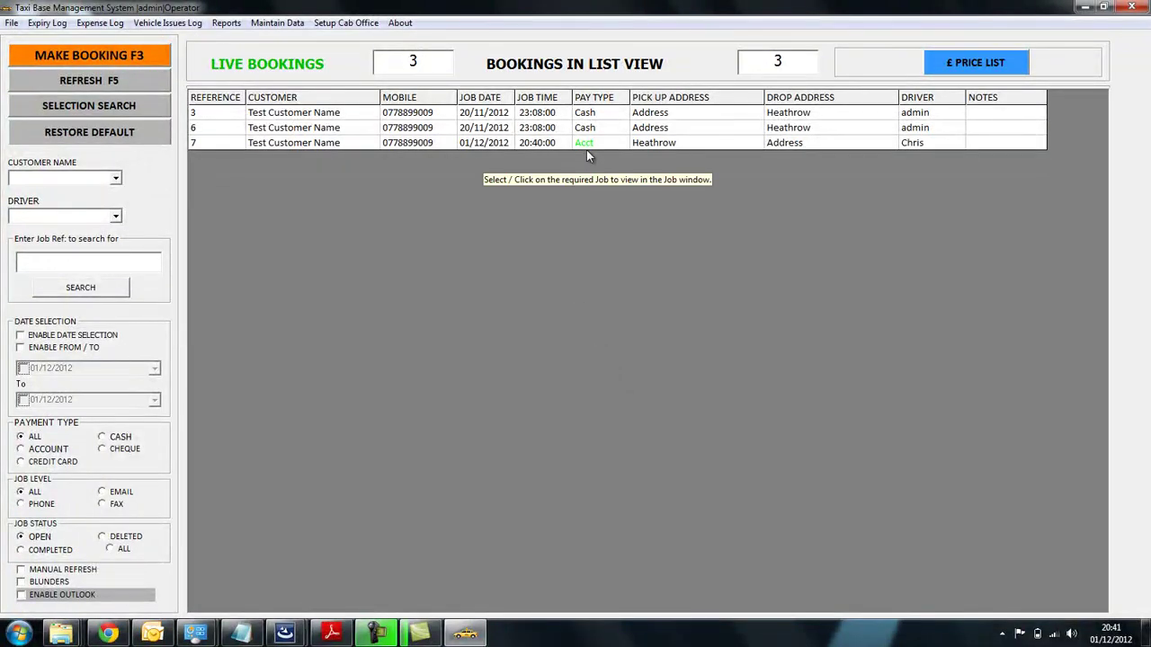
# - Keep the bookings list sorted by reference and open job 7's entry window
pyautogui.rightClick(370, 162)
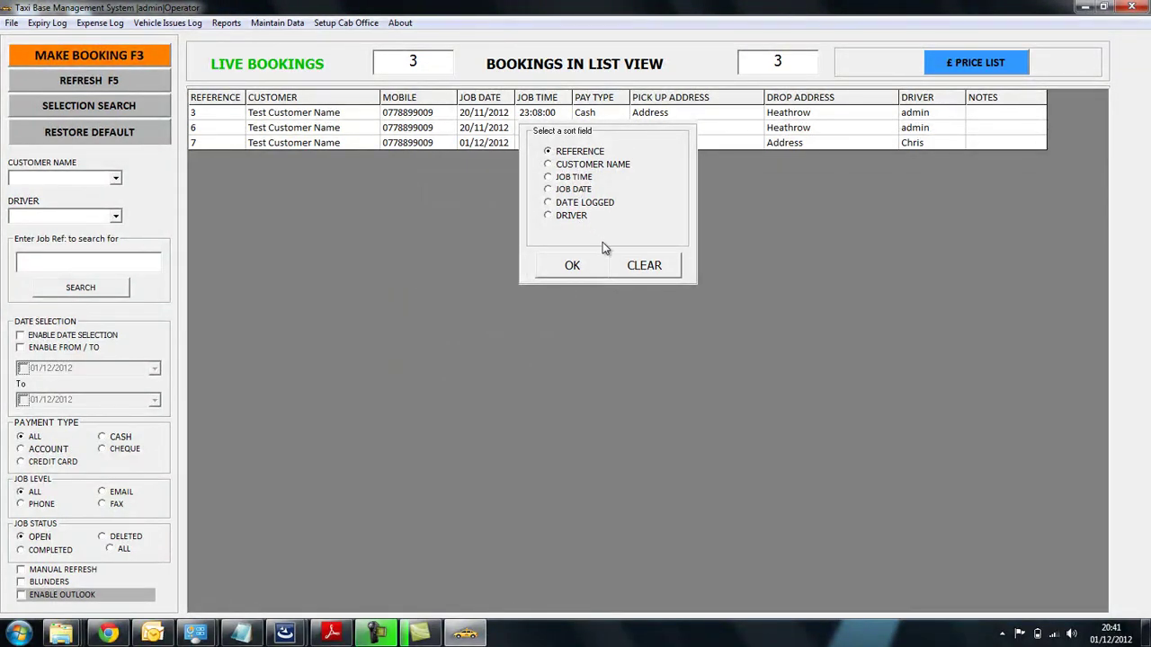
pyautogui.click(575, 266)
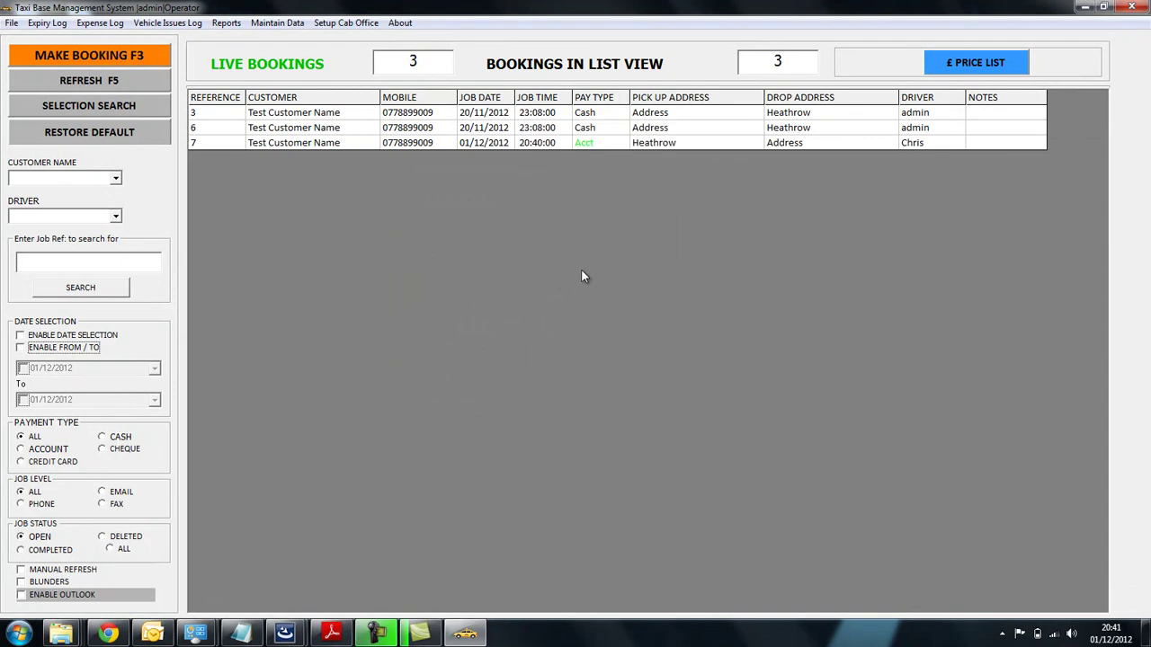
pyautogui.click(417, 143)
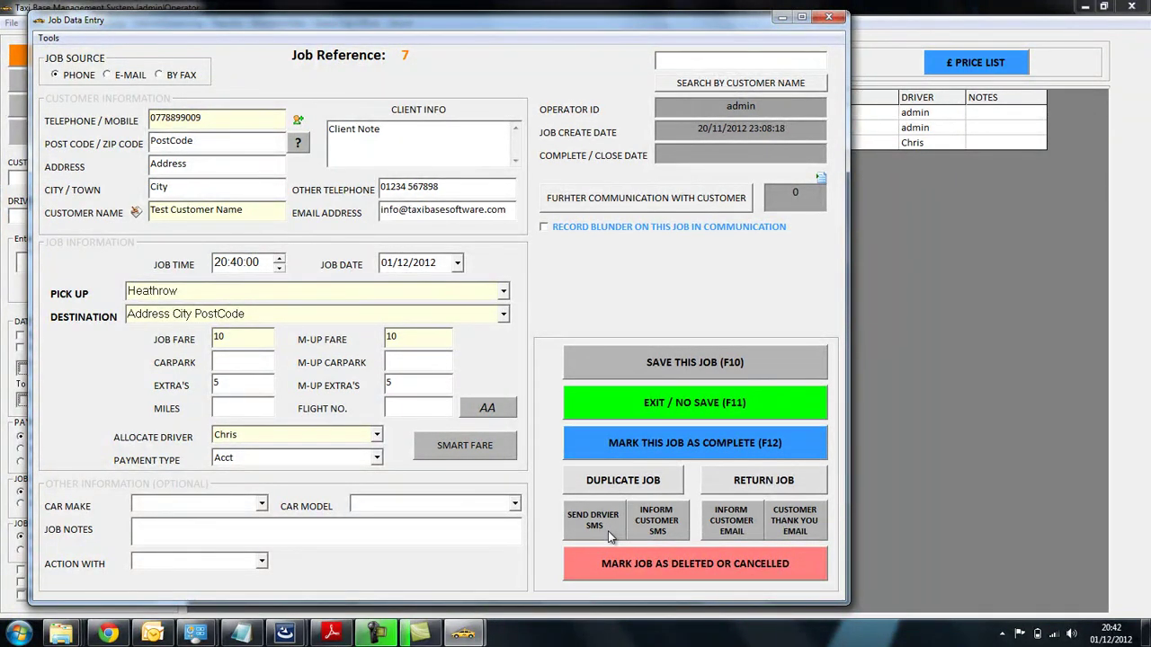
# - Review job 7's driver SMS text and phone number, then cancel it unsent
pyautogui.click(608, 530)
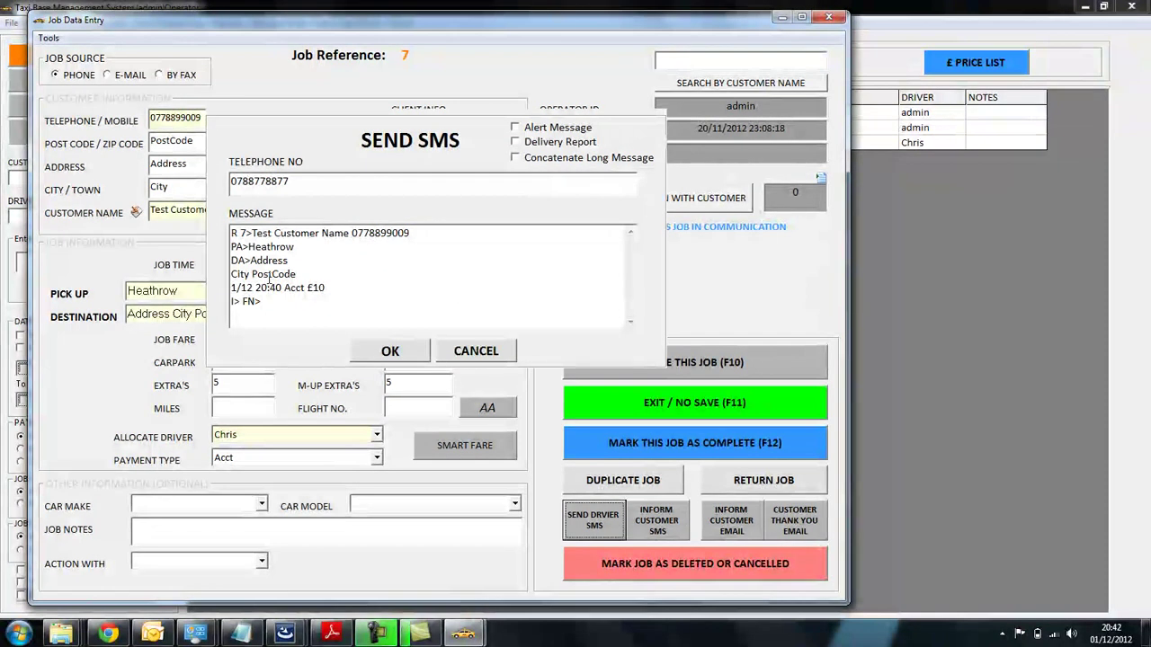
pyautogui.moveTo(337, 315); pyautogui.dragTo(210, 196)
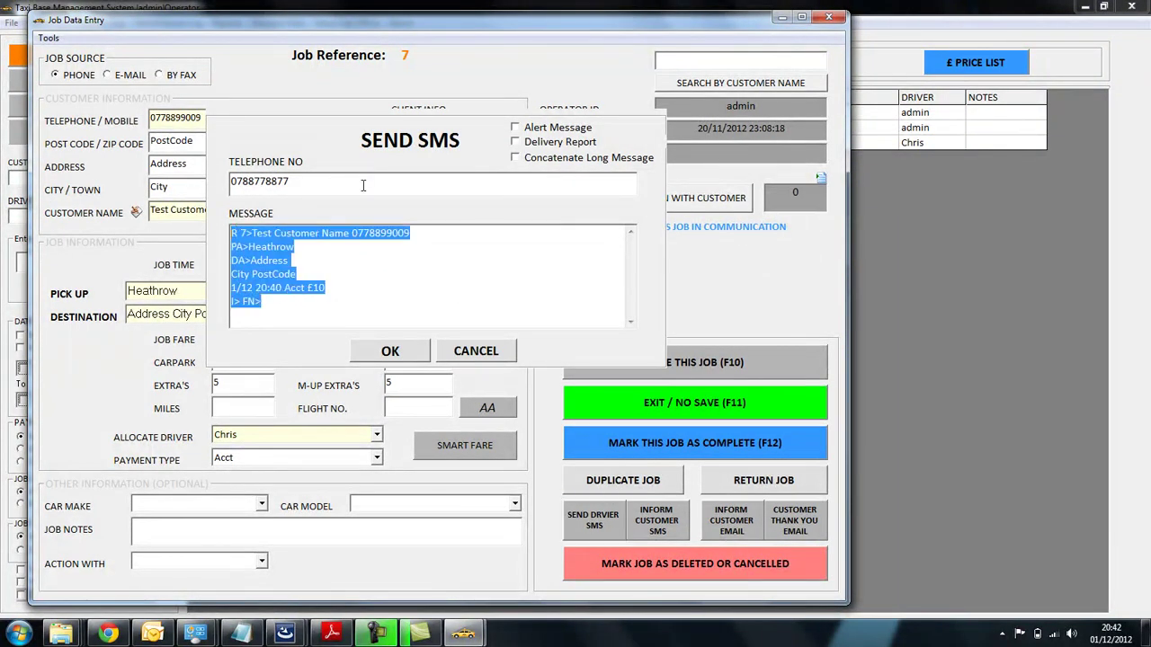
pyautogui.moveTo(360, 183); pyautogui.dragTo(167, 166)
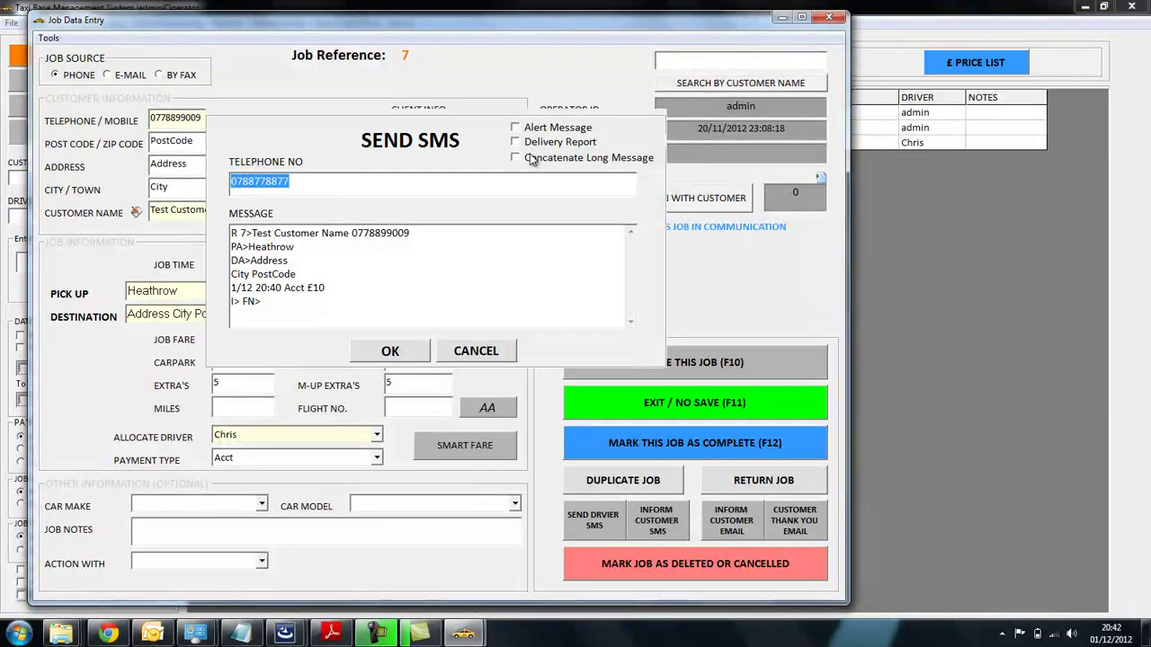
pyautogui.rightClick(358, 297)
pyautogui.rightClick(404, 245)
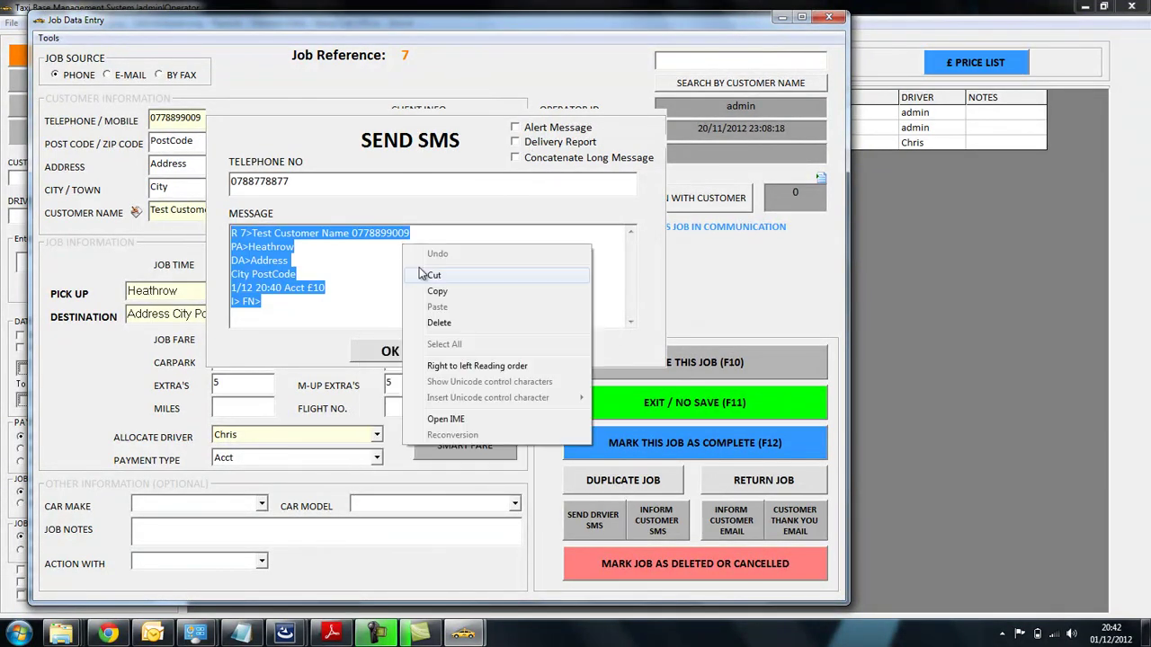
pyautogui.click(353, 272)
pyautogui.click(475, 350)
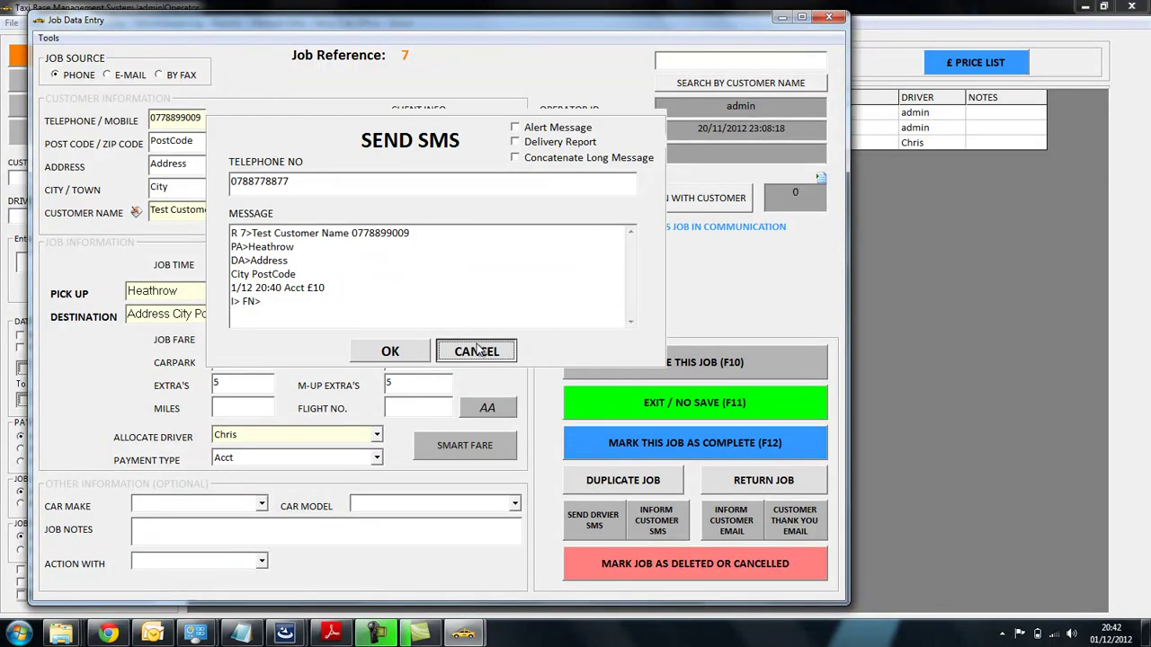
# - Preview and cancel job 7's customer SMS, close the job unsaved, and show Setup Cab Office
pyautogui.click(648, 523)
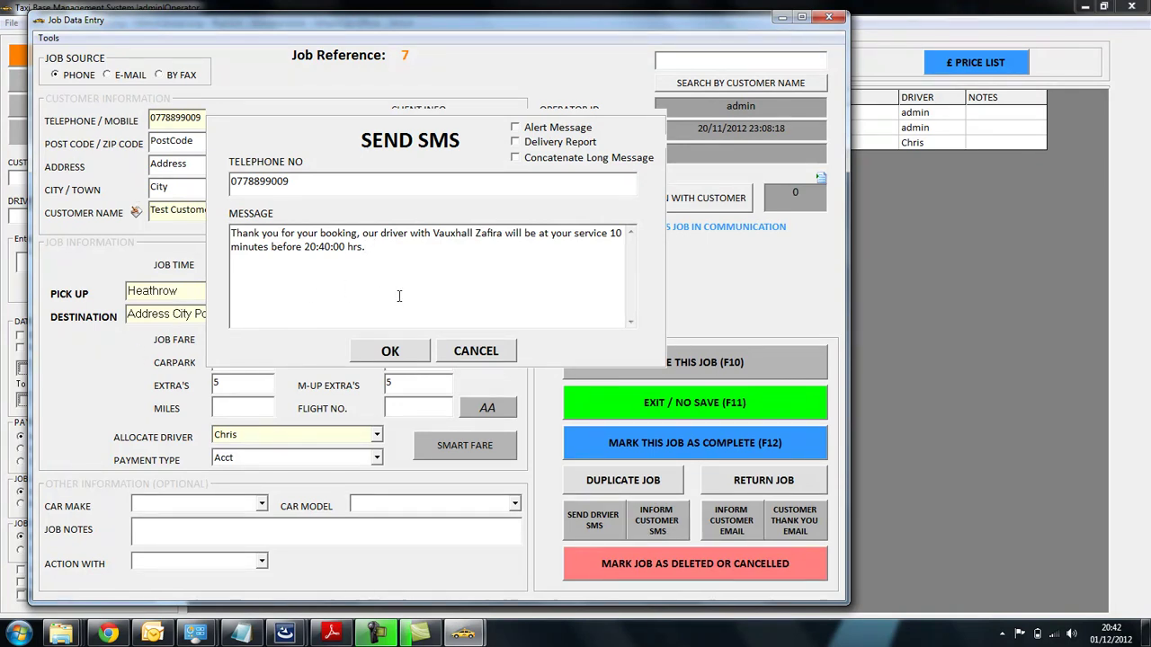
pyautogui.moveTo(299, 181); pyautogui.dragTo(172, 180)
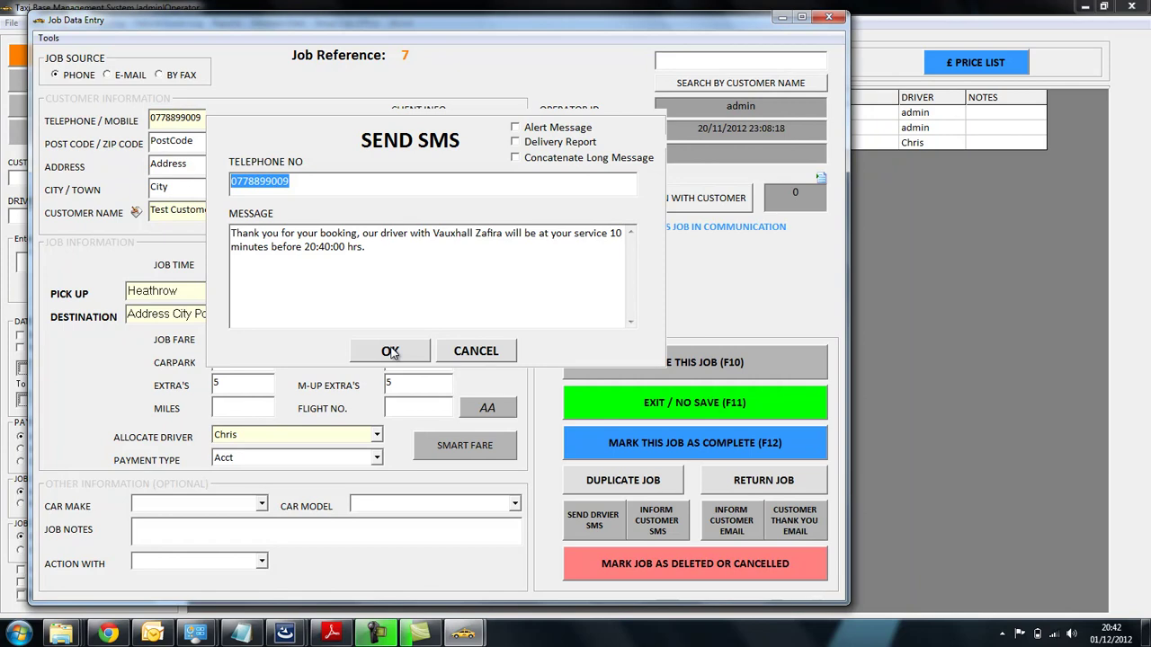
pyautogui.moveTo(415, 275); pyautogui.dragTo(227, 213)
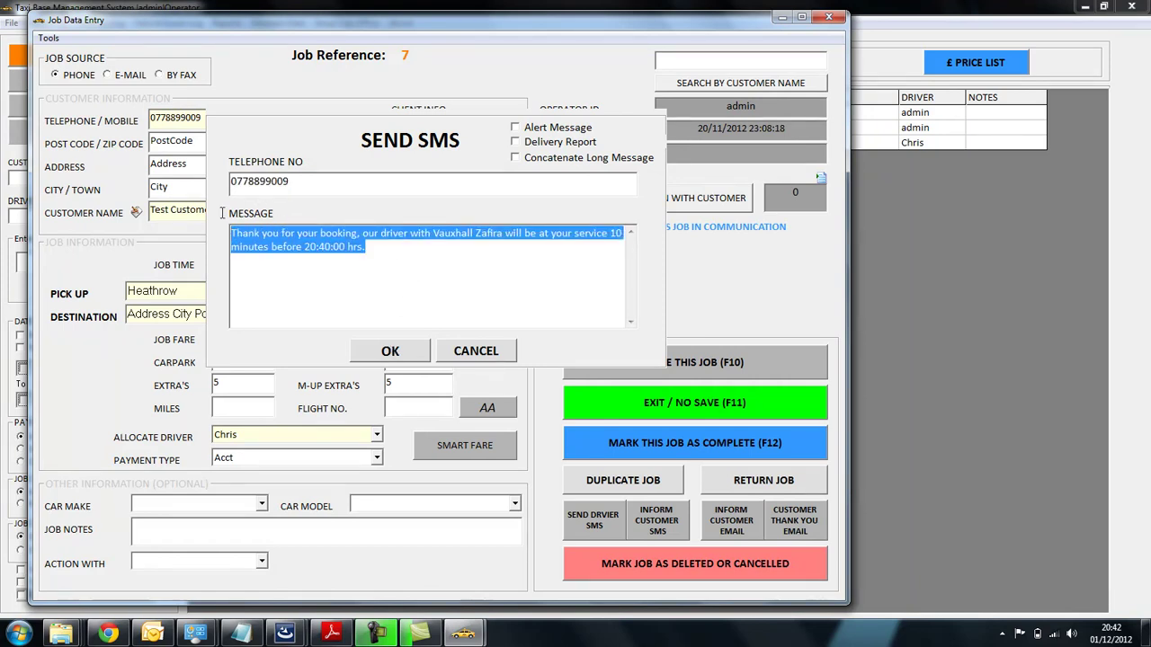
pyautogui.click(472, 353)
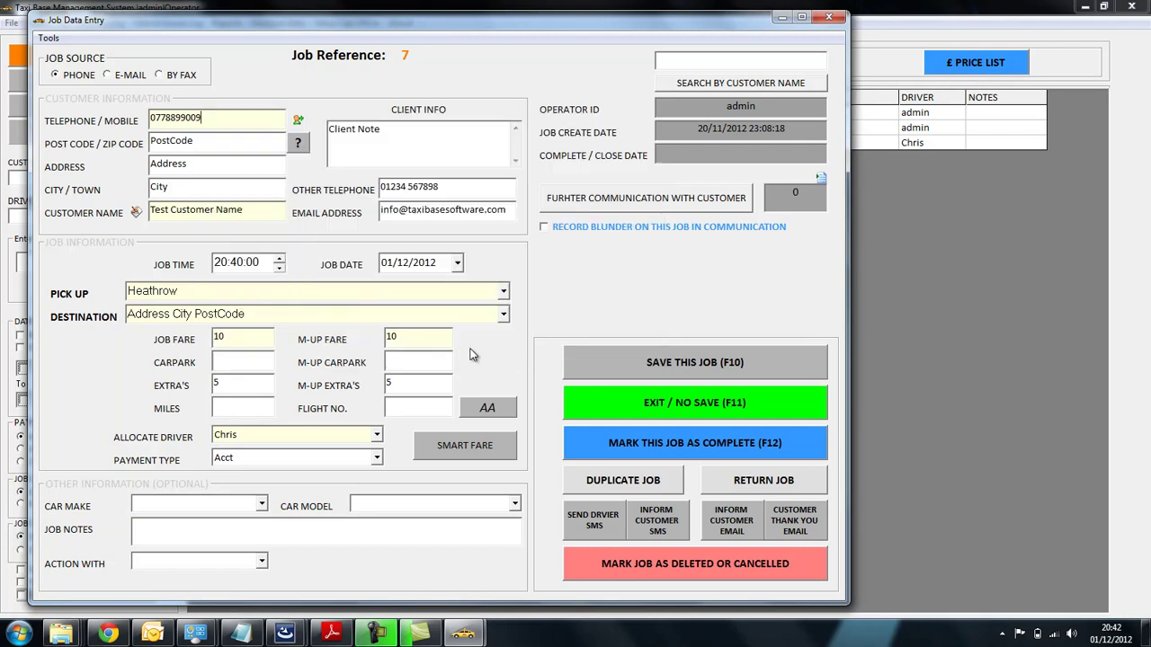
pyautogui.click(605, 413)
pyautogui.click(348, 23)
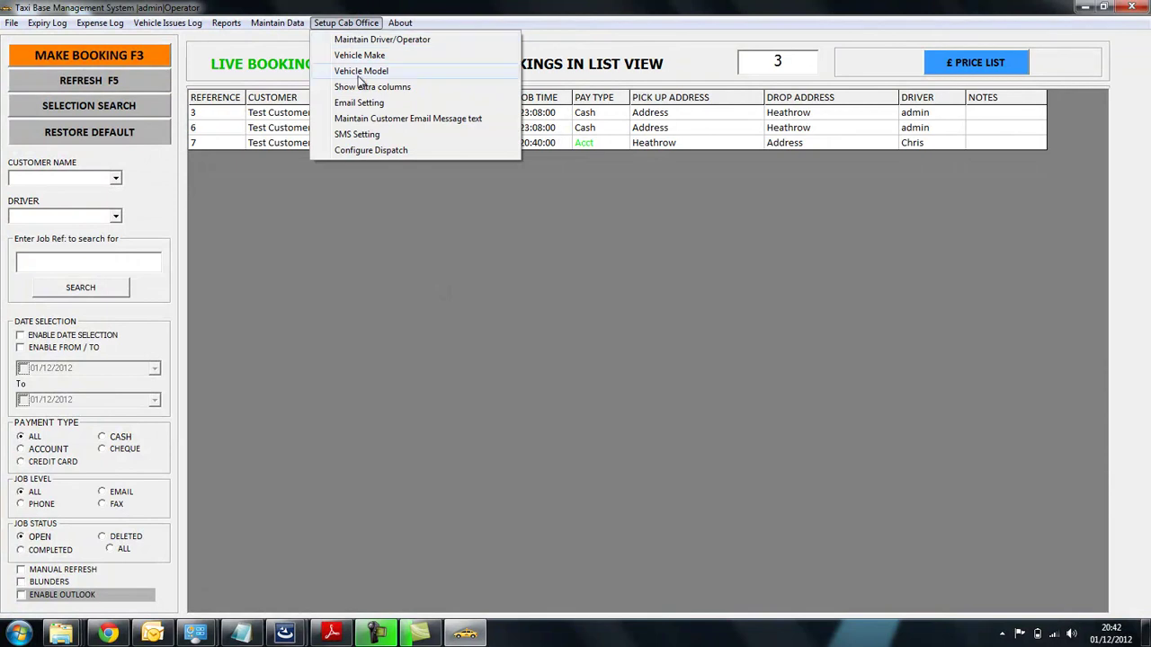
# - Open Maintain Customer Email Message text and view the thank-you email and Customer Confirmation SMS templates
pyautogui.click(367, 121)
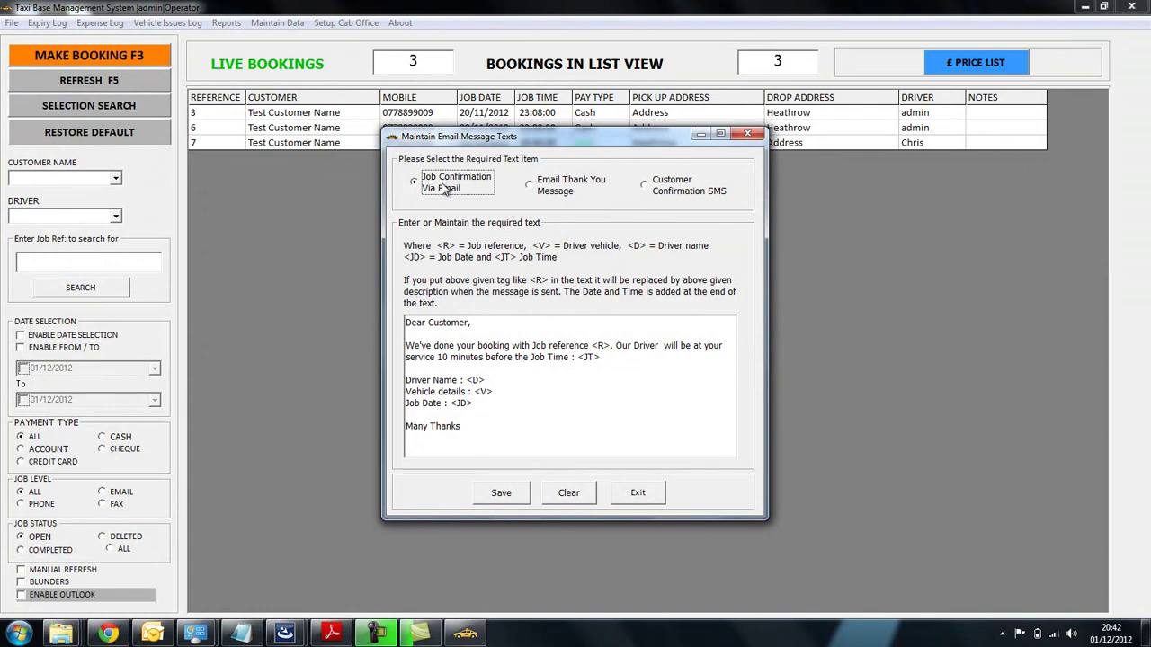
pyautogui.moveTo(472, 432); pyautogui.dragTo(406, 322)
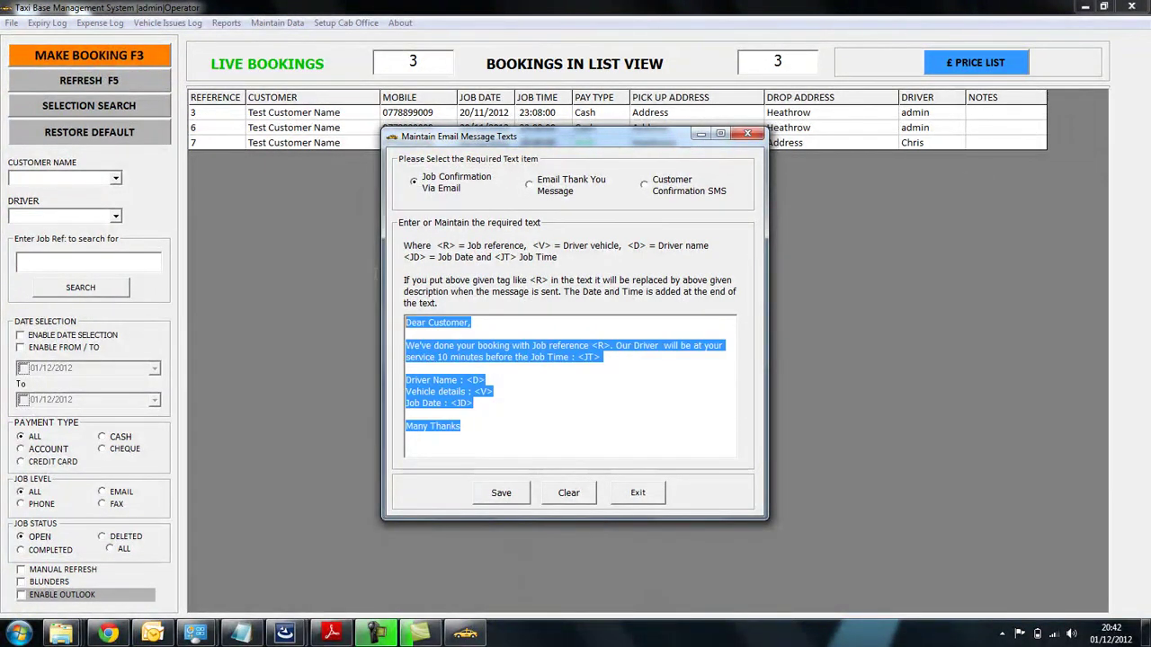
pyautogui.click(469, 403)
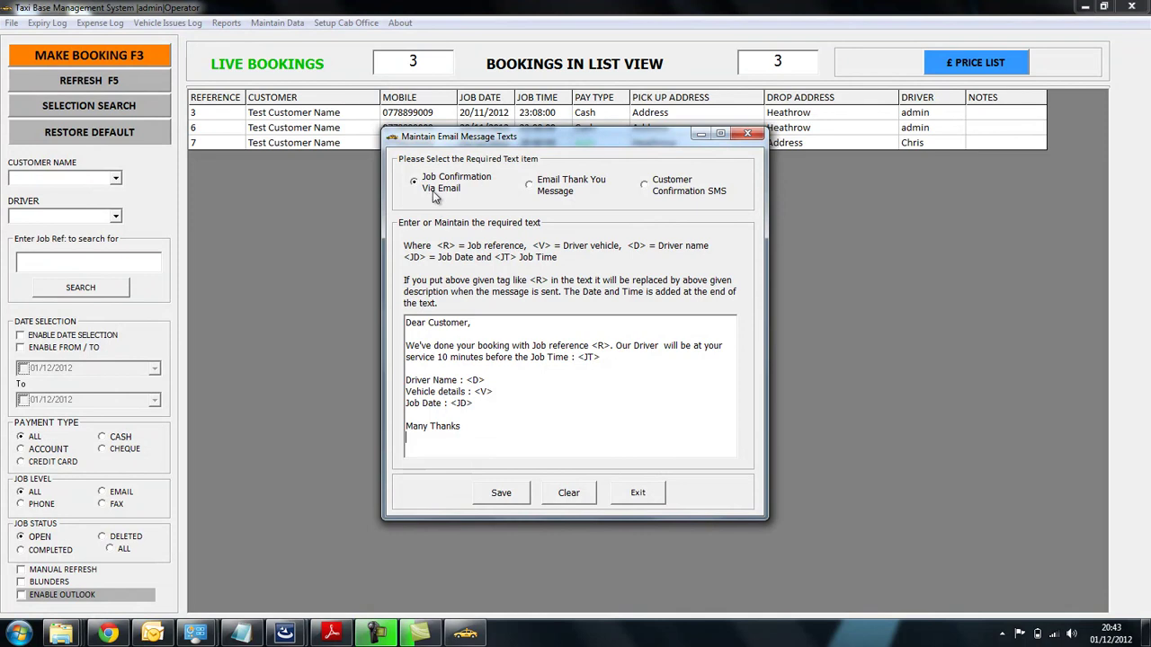
pyautogui.click(535, 191)
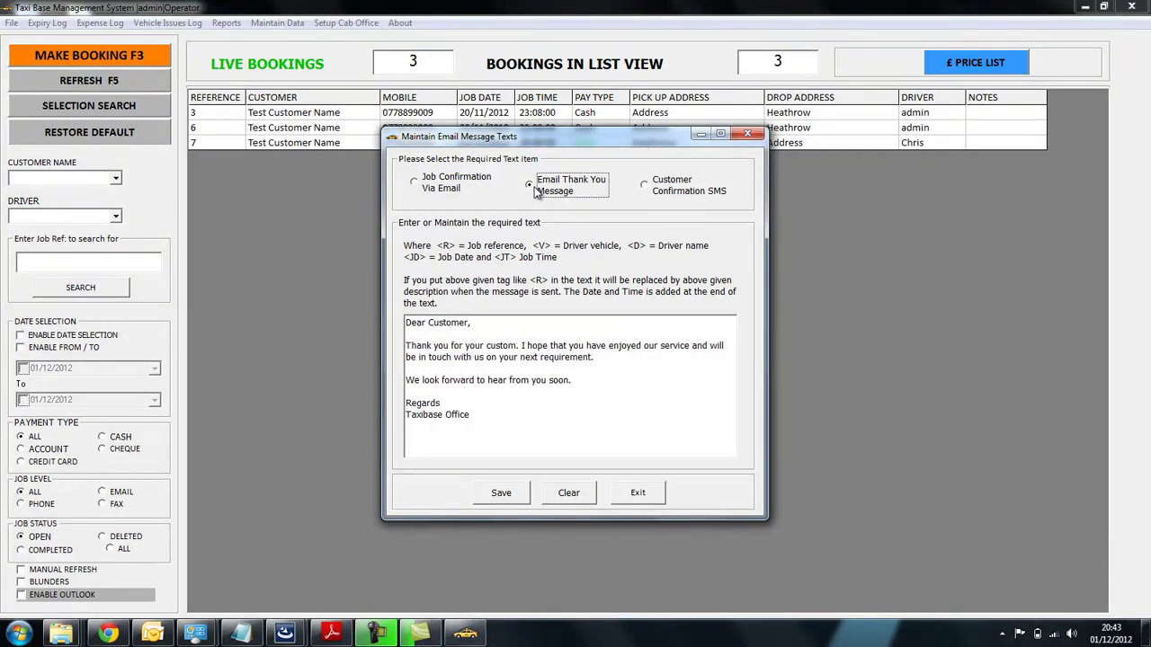
pyautogui.click(661, 193)
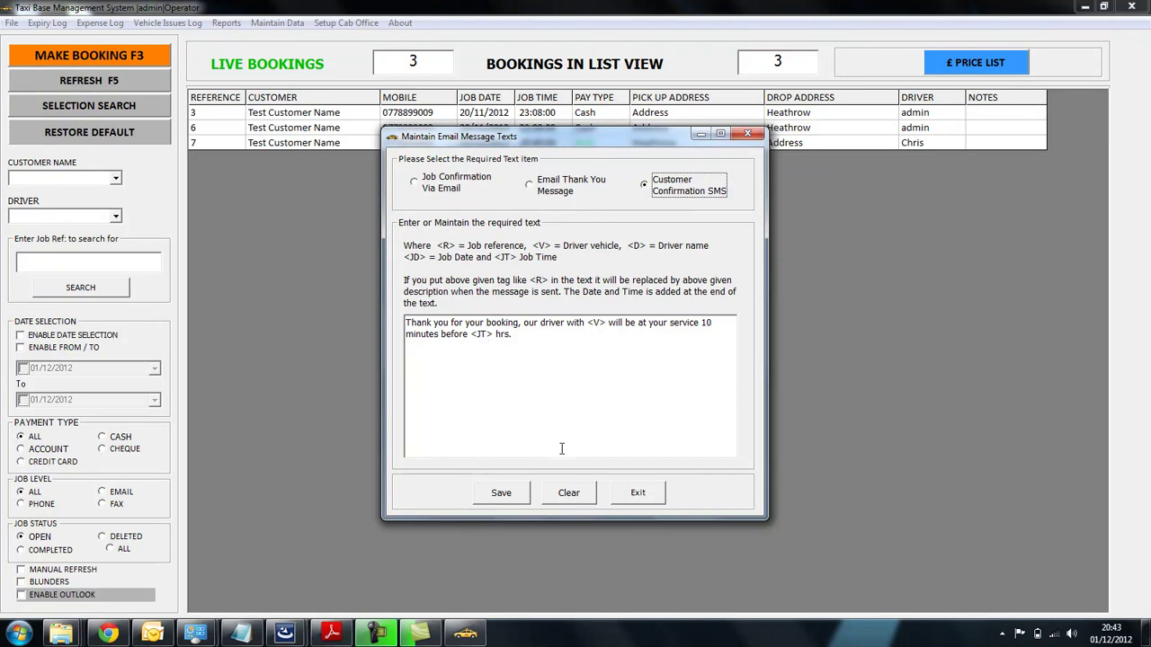
# - Exit the template editor, reopen job 7, and preview then cancel its customer SMS
pyautogui.click(628, 496)
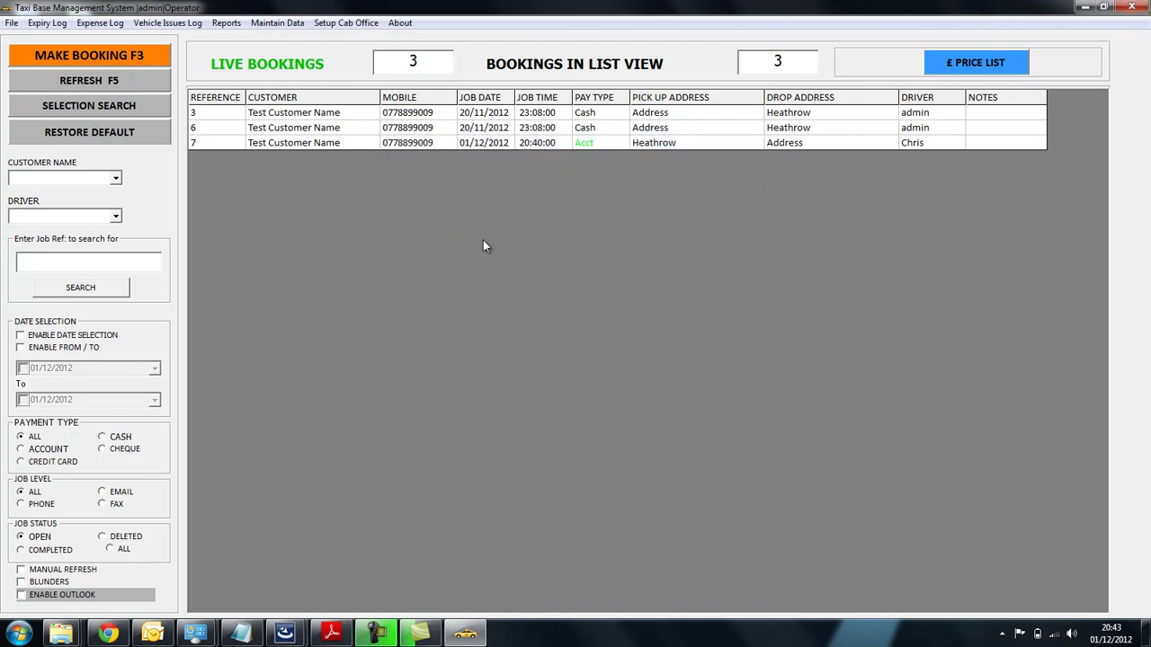
pyautogui.doubleClick(558, 144)
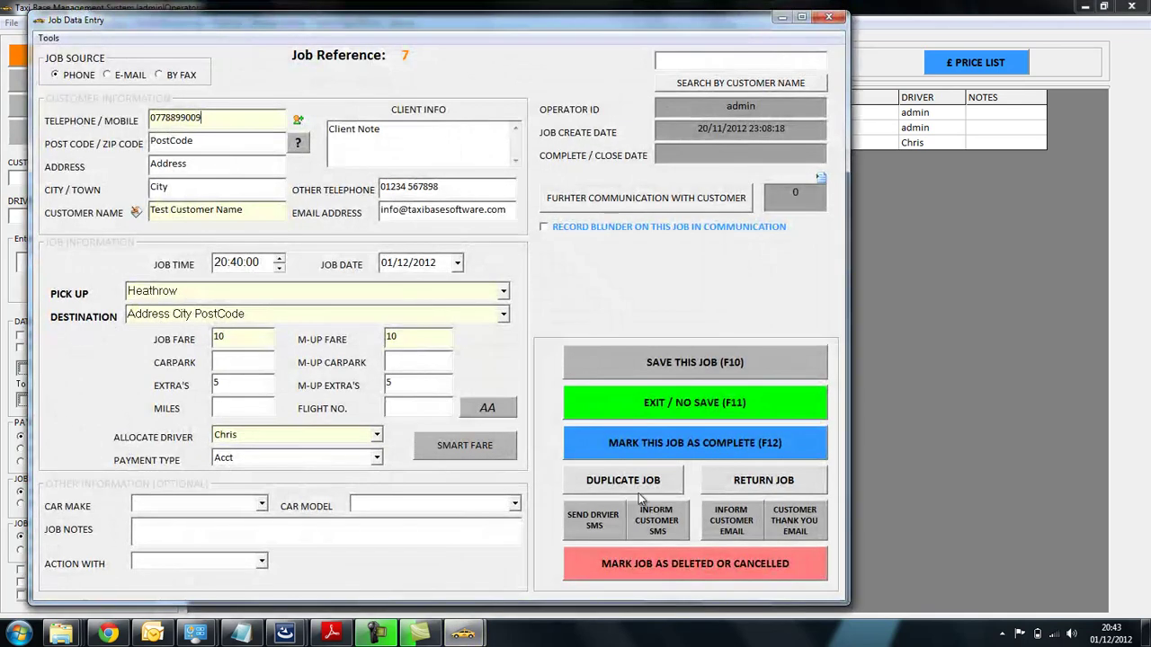
pyautogui.click(649, 518)
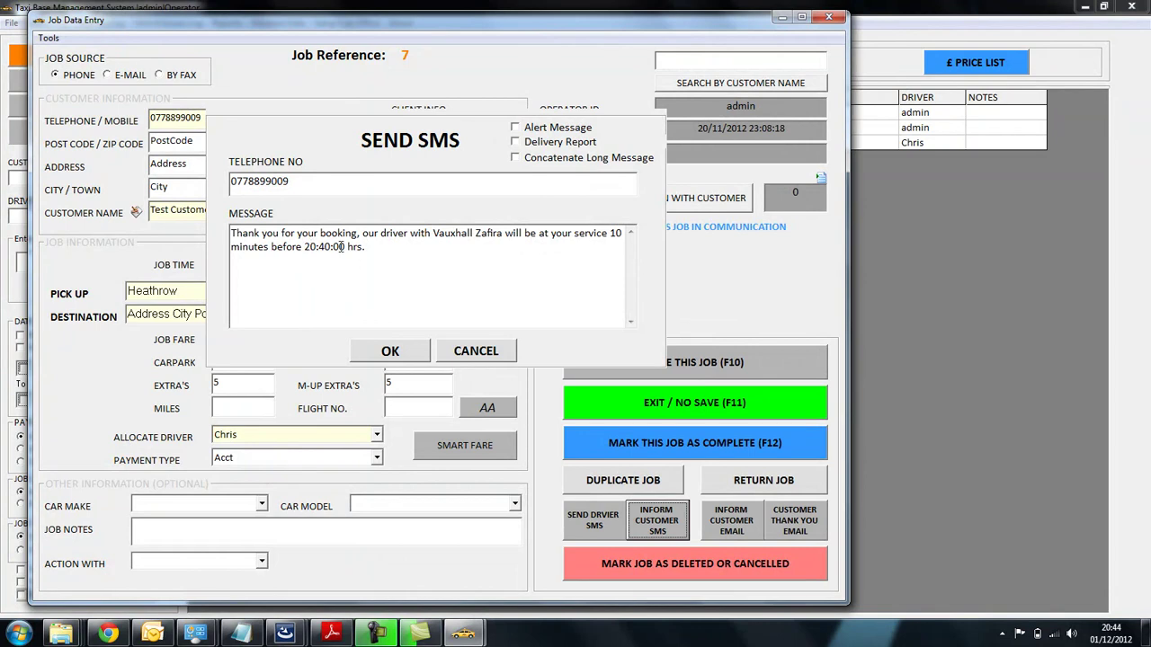
pyautogui.click(455, 351)
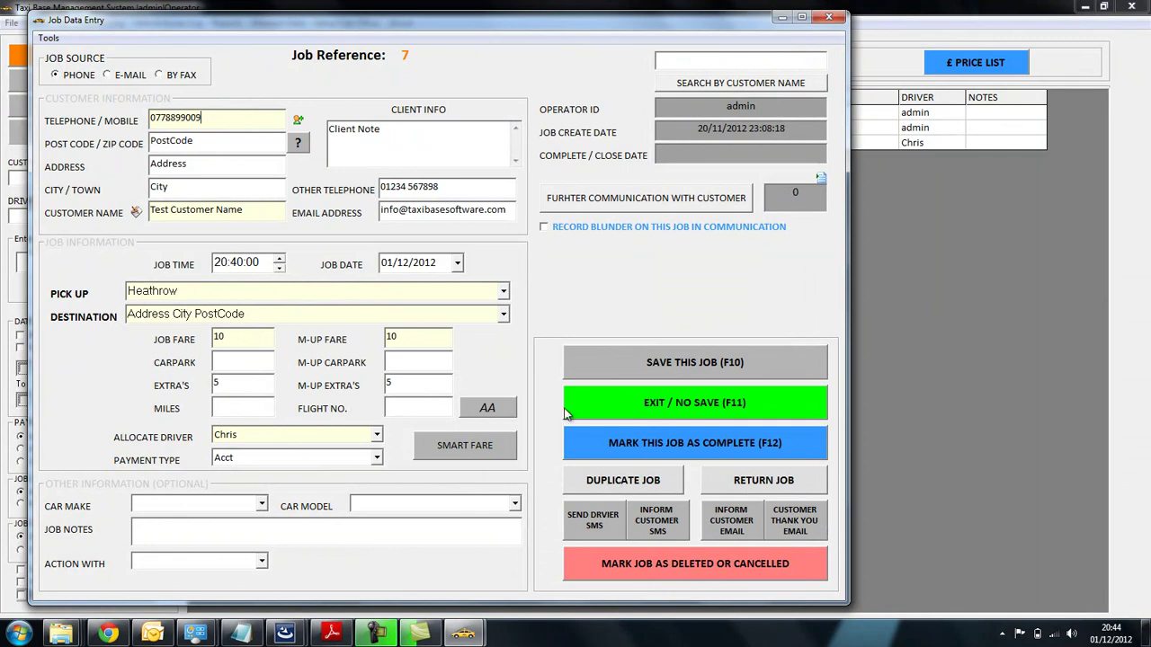
pyautogui.click(731, 530)
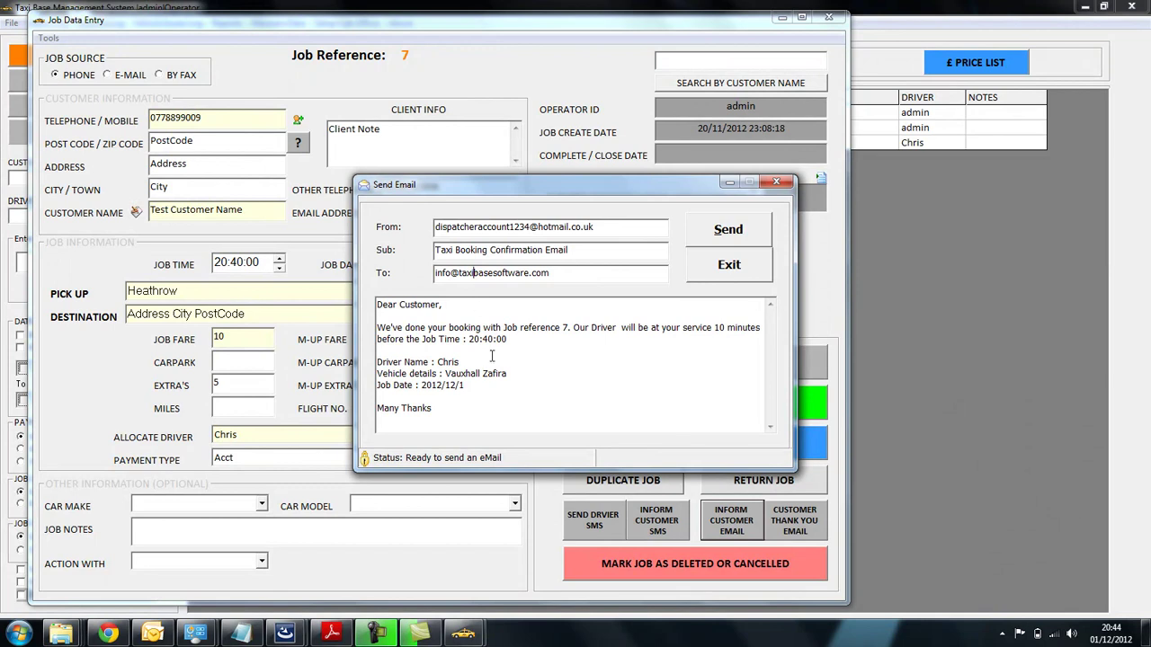
pyautogui.click(729, 266)
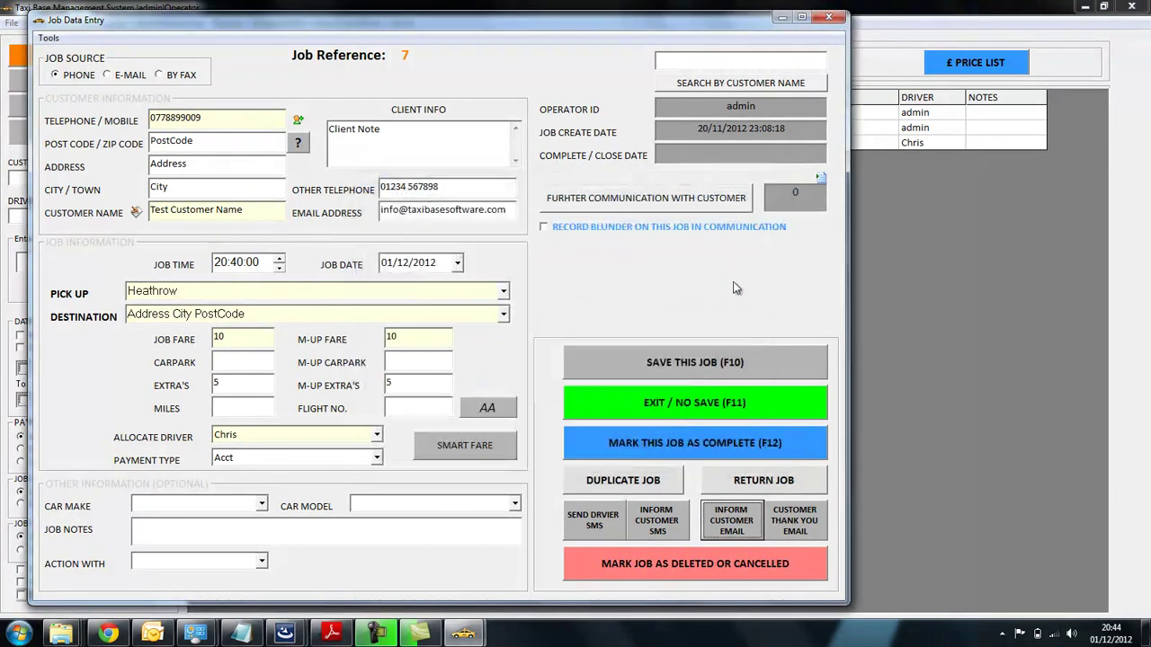
pyautogui.click(786, 531)
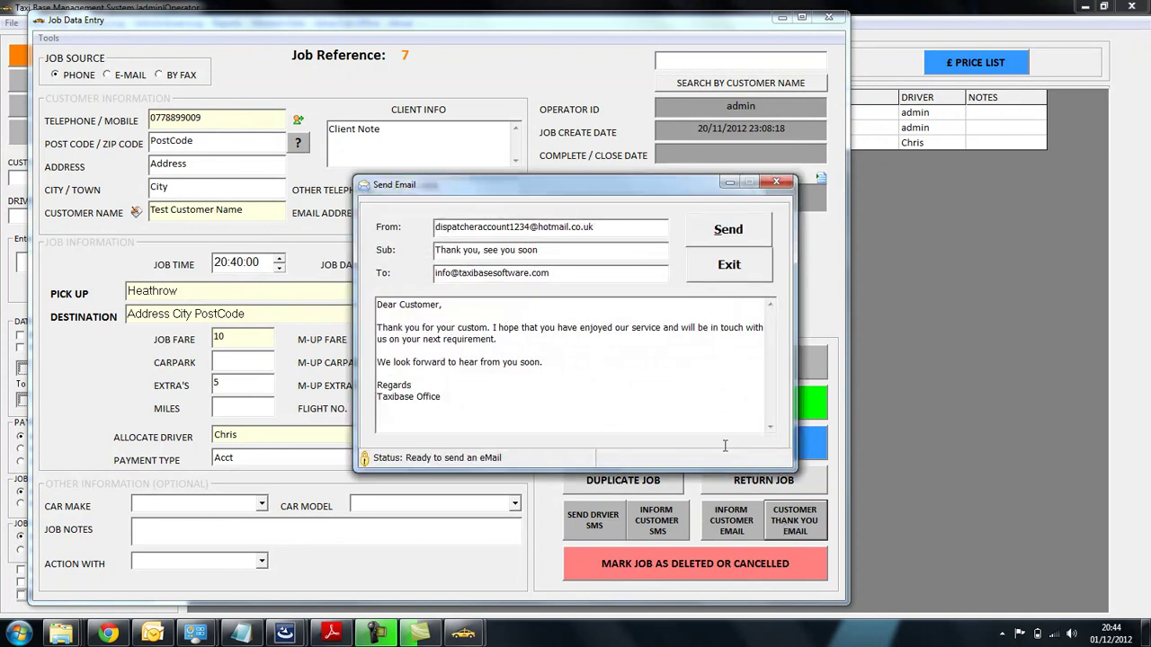
pyautogui.click(746, 269)
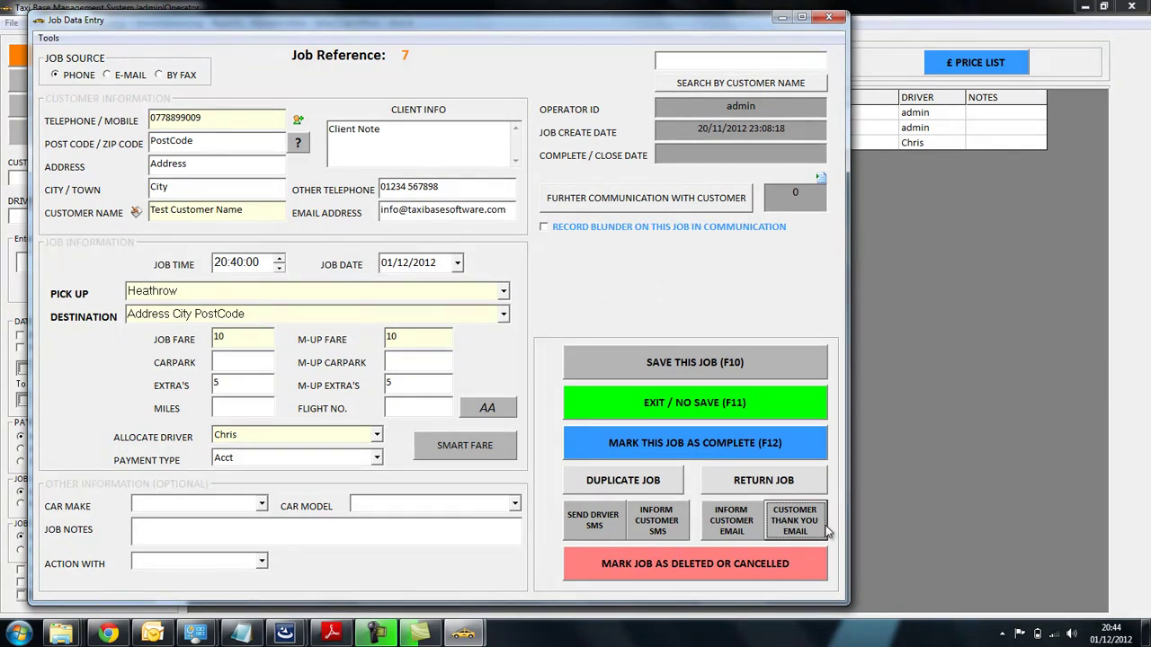
pyautogui.click(685, 564)
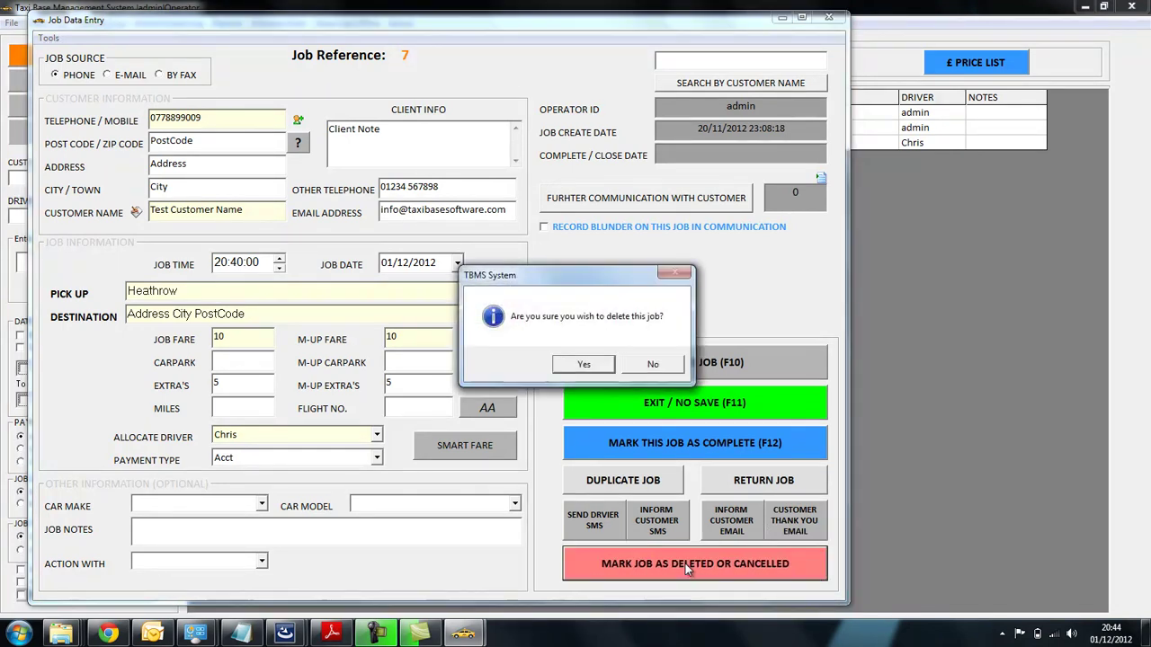
pyautogui.click(584, 365)
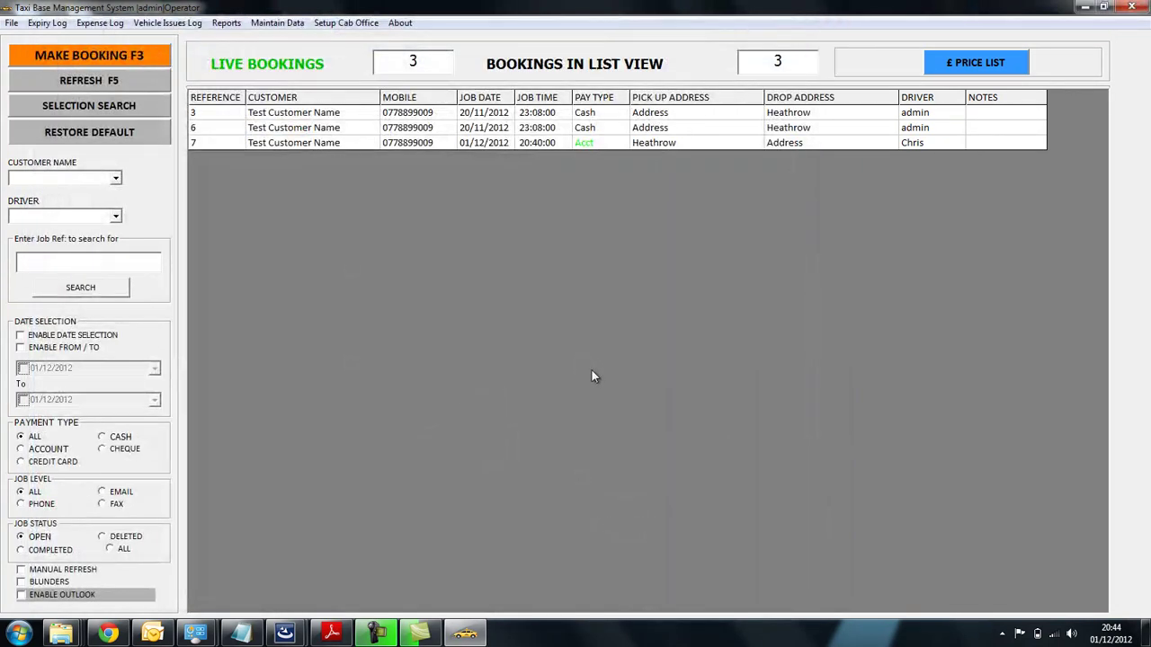
pyautogui.click(350, 144)
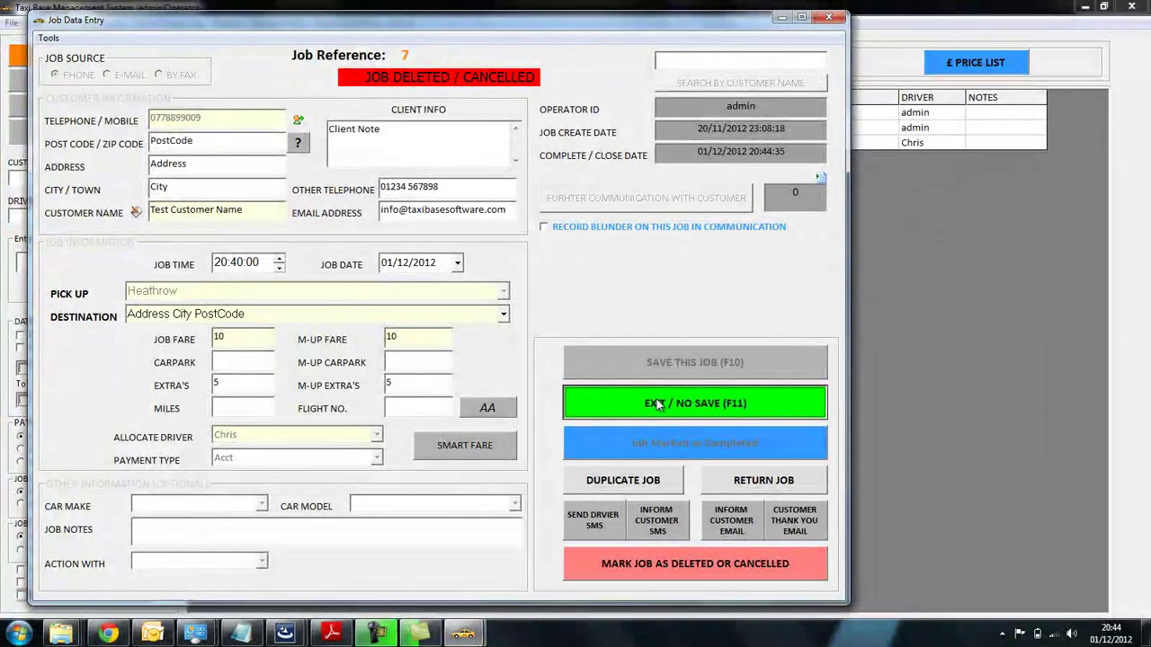
pyautogui.click(656, 405)
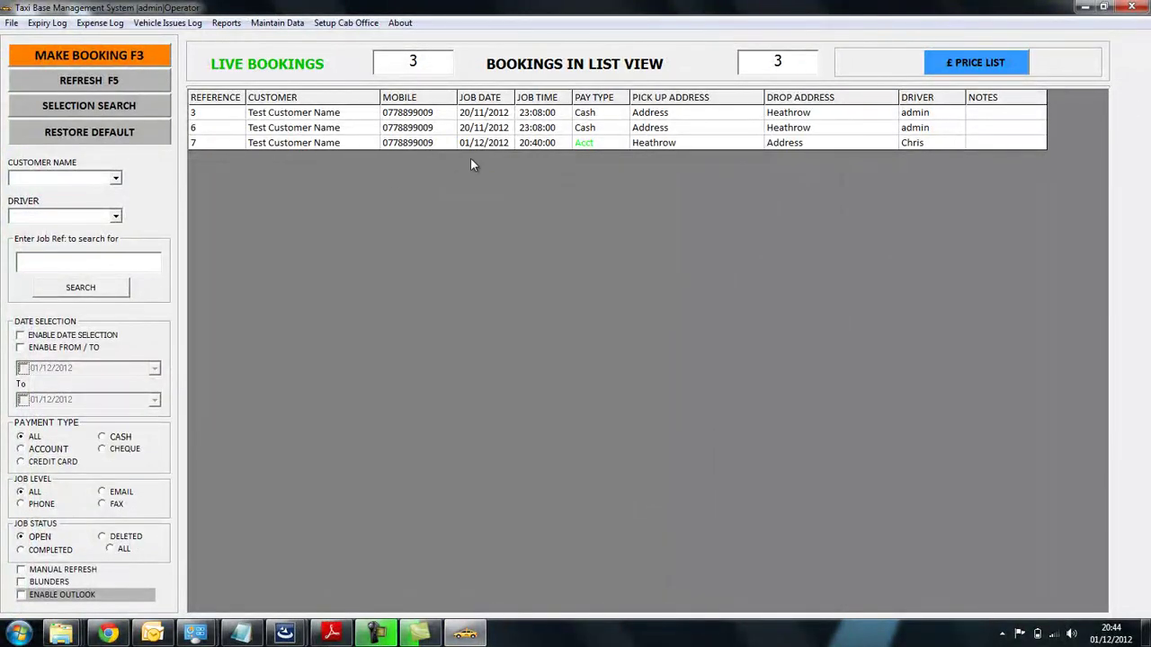
pyautogui.click(136, 83)
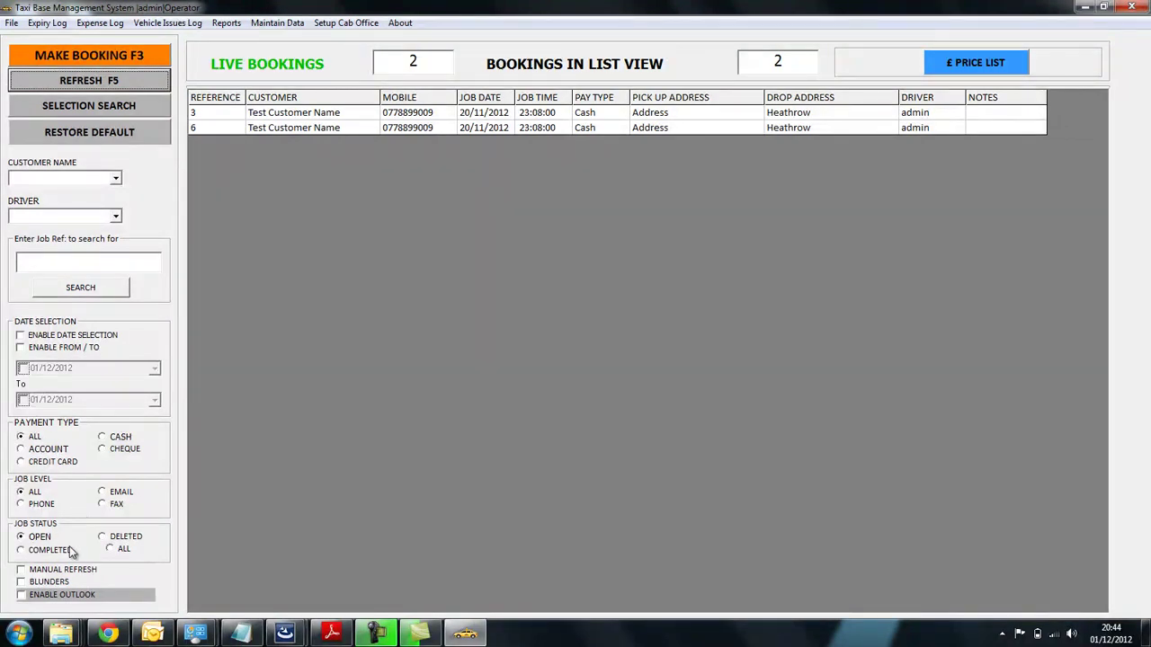
# - List DELETED jobs, undelete job 7 via Tools > Re-open / Undelete Job, save, and reset filters
pyautogui.click(115, 539)
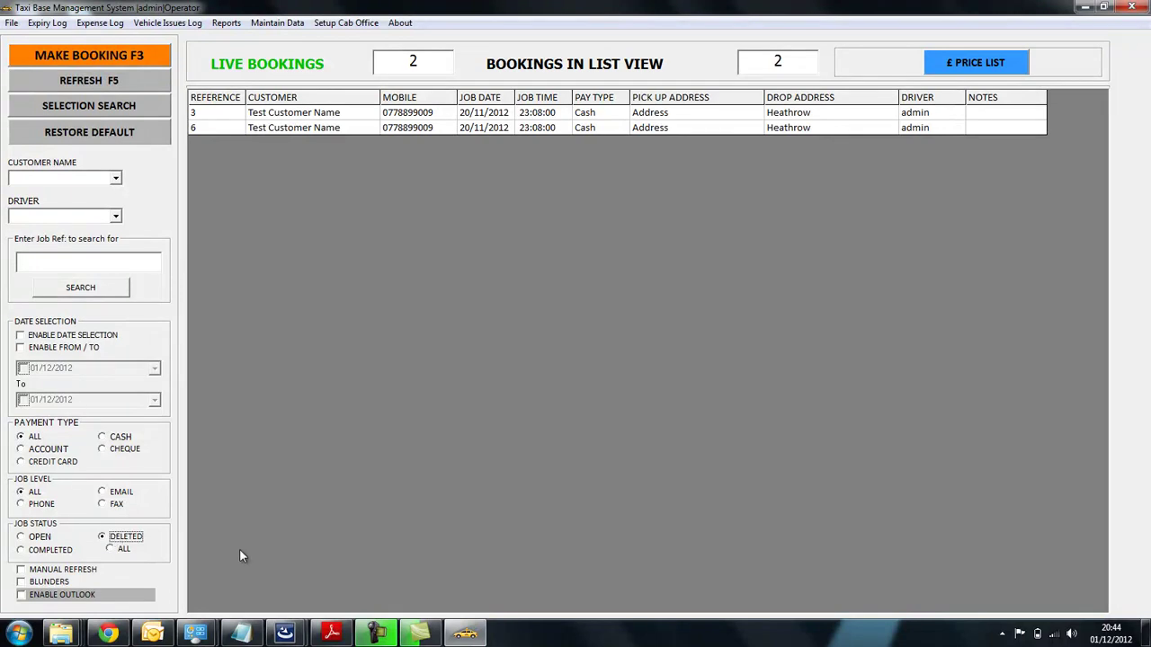
pyautogui.click(91, 80)
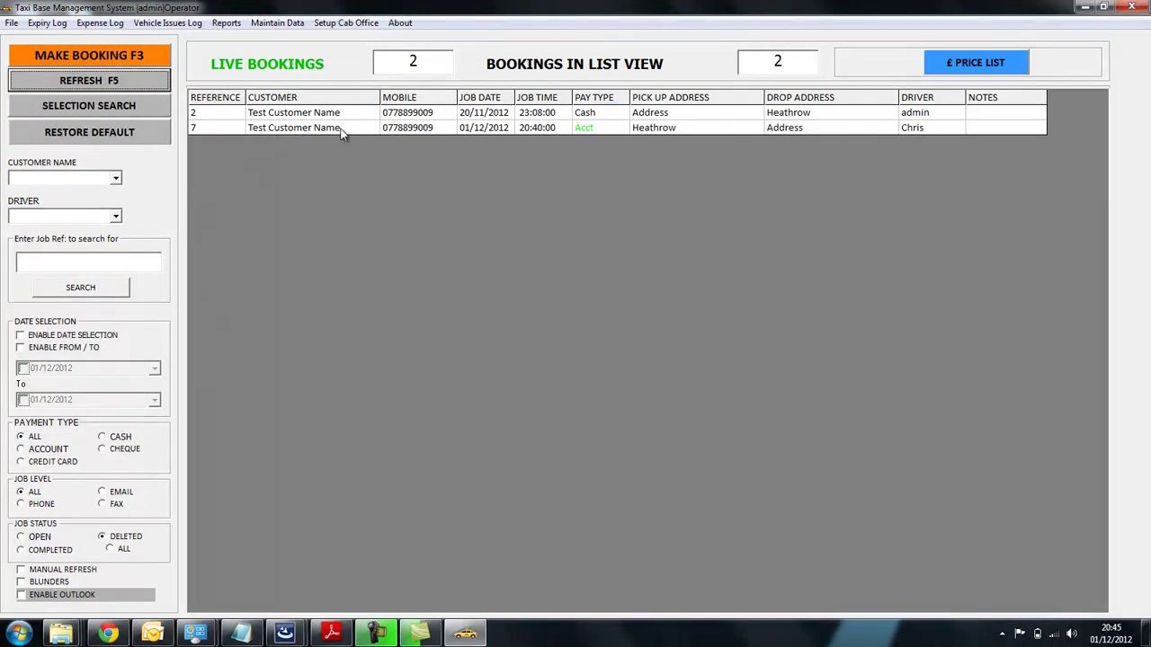
pyautogui.doubleClick(341, 127)
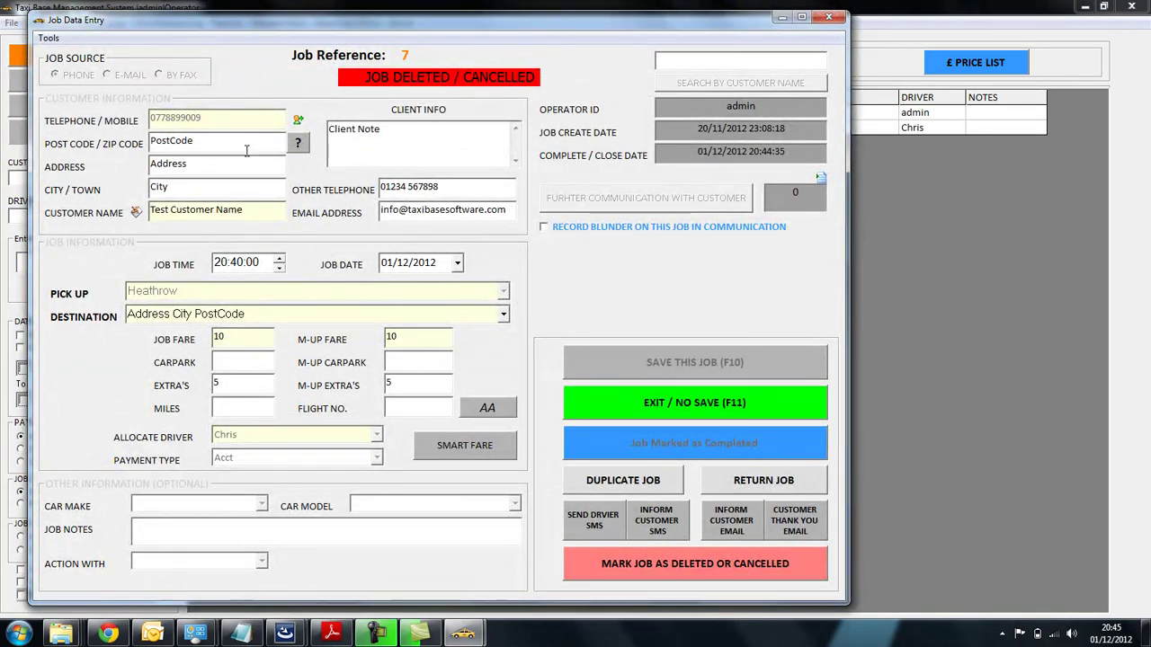
pyautogui.click(50, 39)
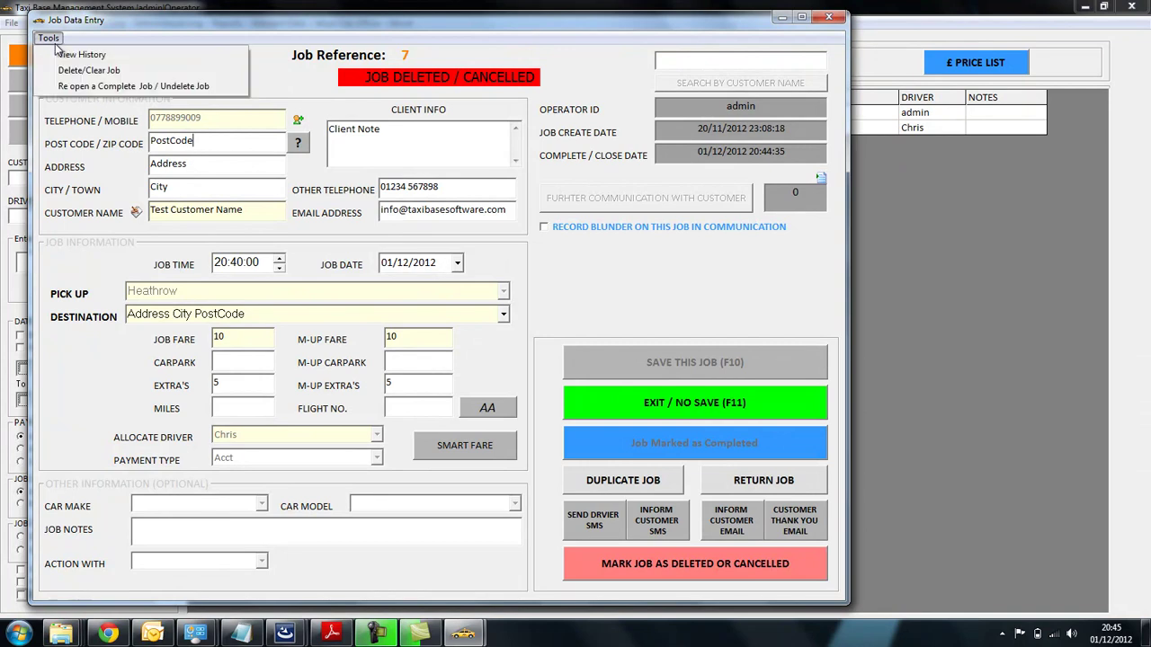
pyautogui.click(92, 87)
pyautogui.click(659, 361)
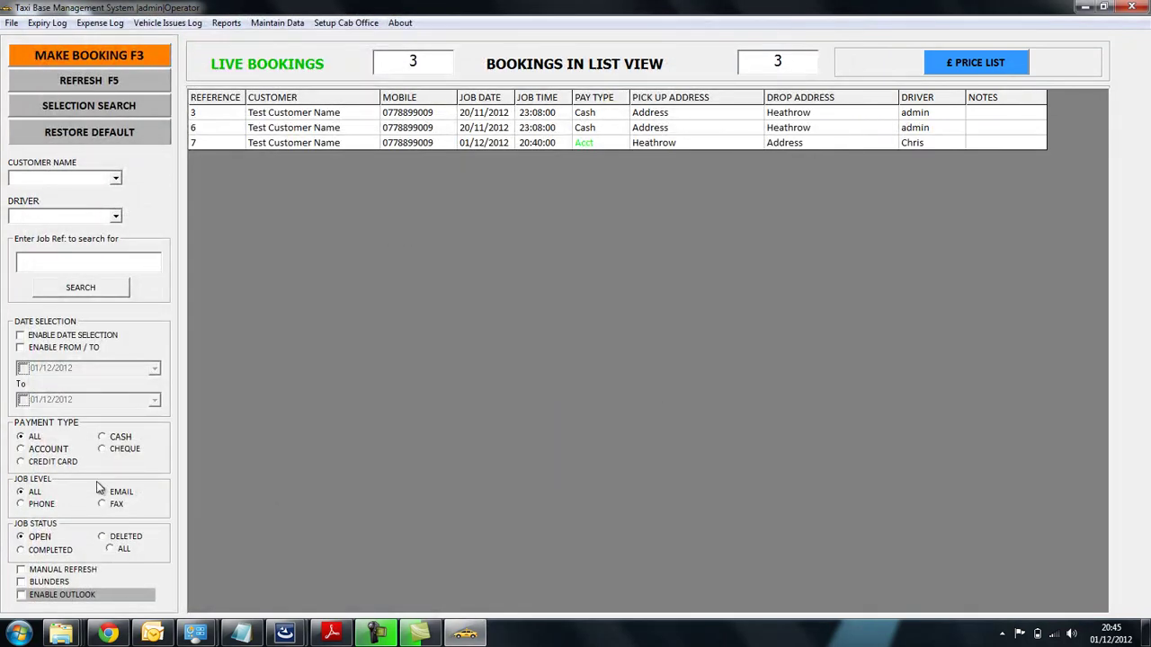
pyautogui.click(76, 136)
# - Refresh the bookings list and enable single-date filtering on 01/12/2012
pyautogui.click(92, 83)
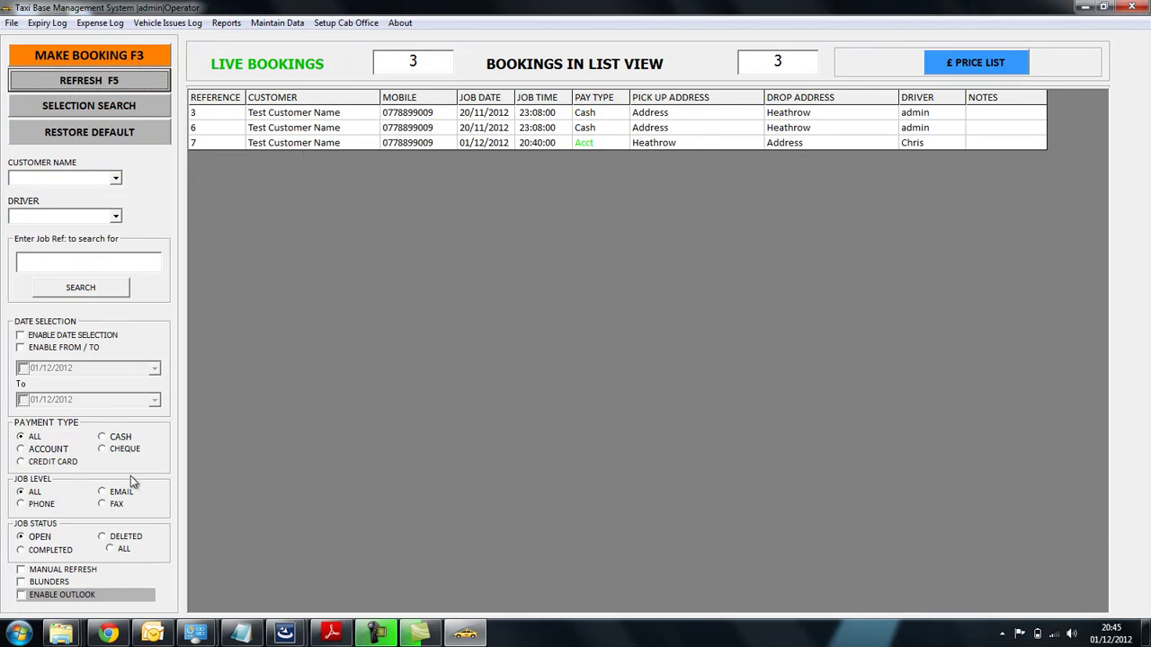
pyautogui.click(66, 335)
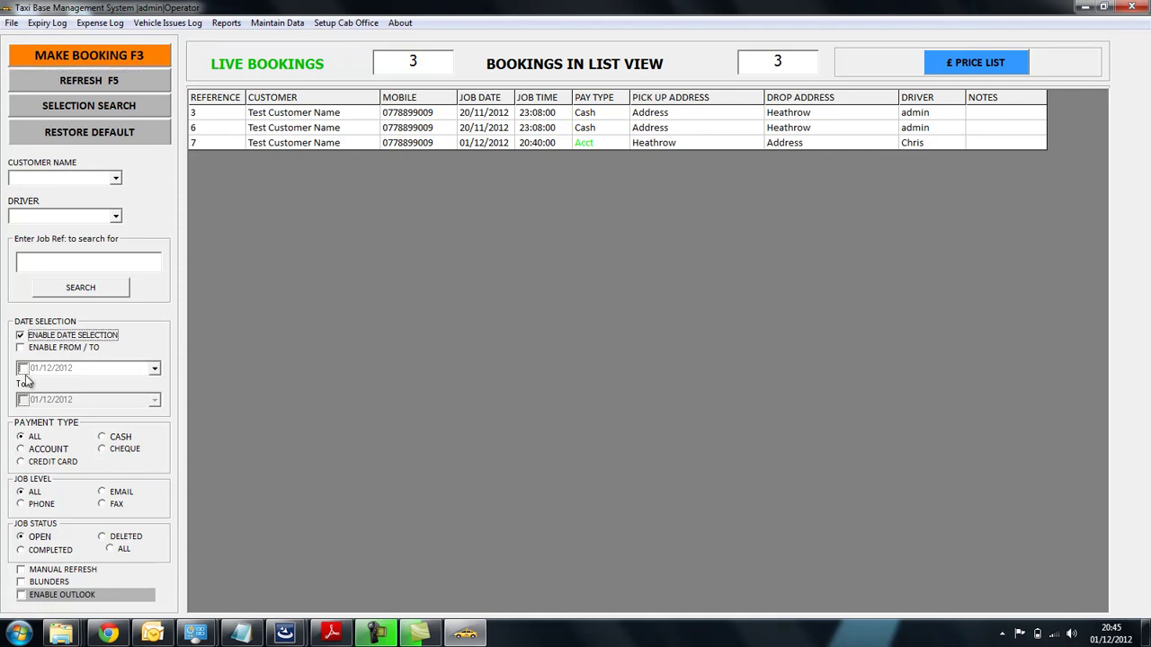
pyautogui.click(24, 368)
pyautogui.click(94, 335)
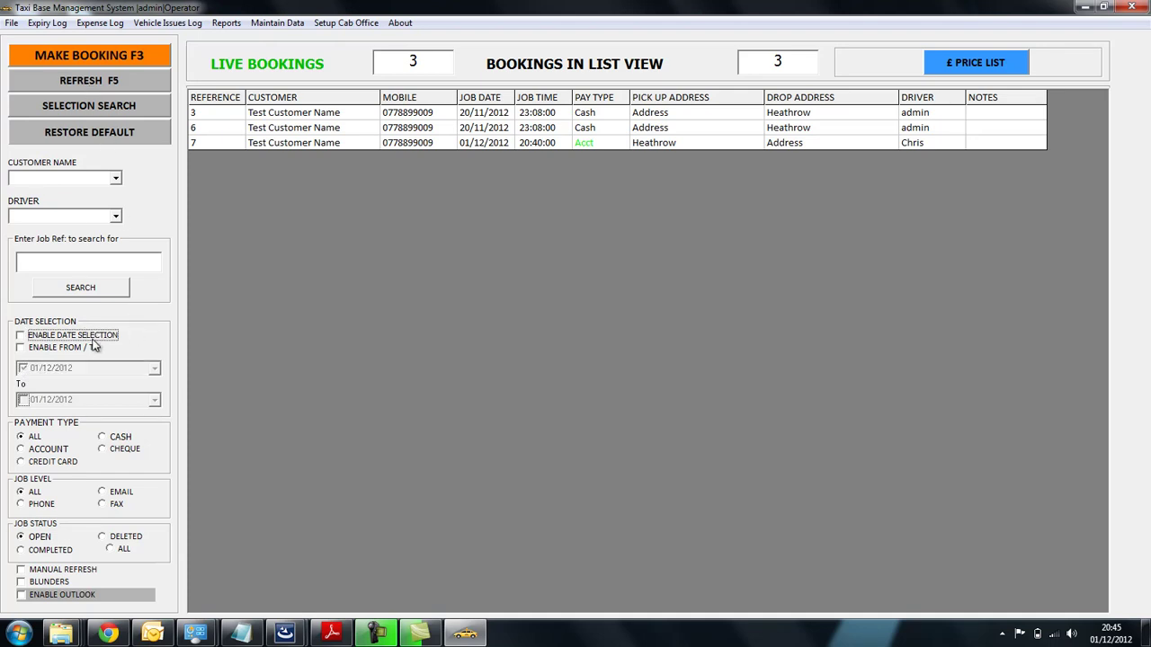
pyautogui.click(57, 337)
pyautogui.click(159, 370)
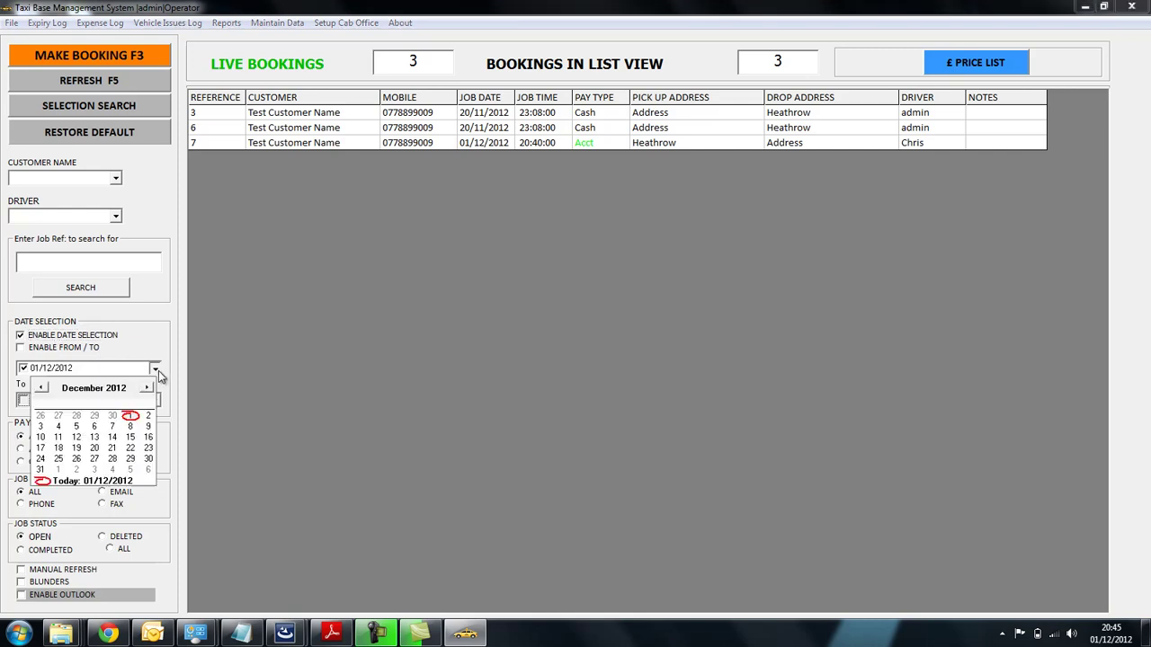
pyautogui.click(158, 370)
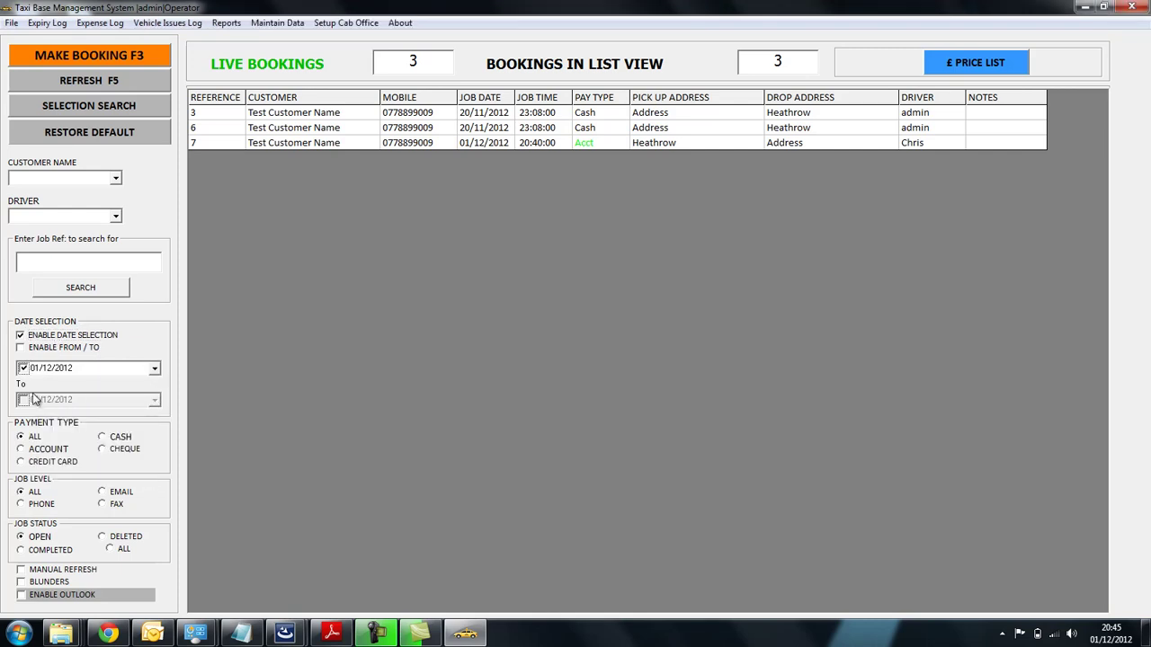
# - Switch to a From/To date range ending 23/12/2012 and open job 7's booking
pyautogui.click(36, 349)
pyautogui.click(156, 402)
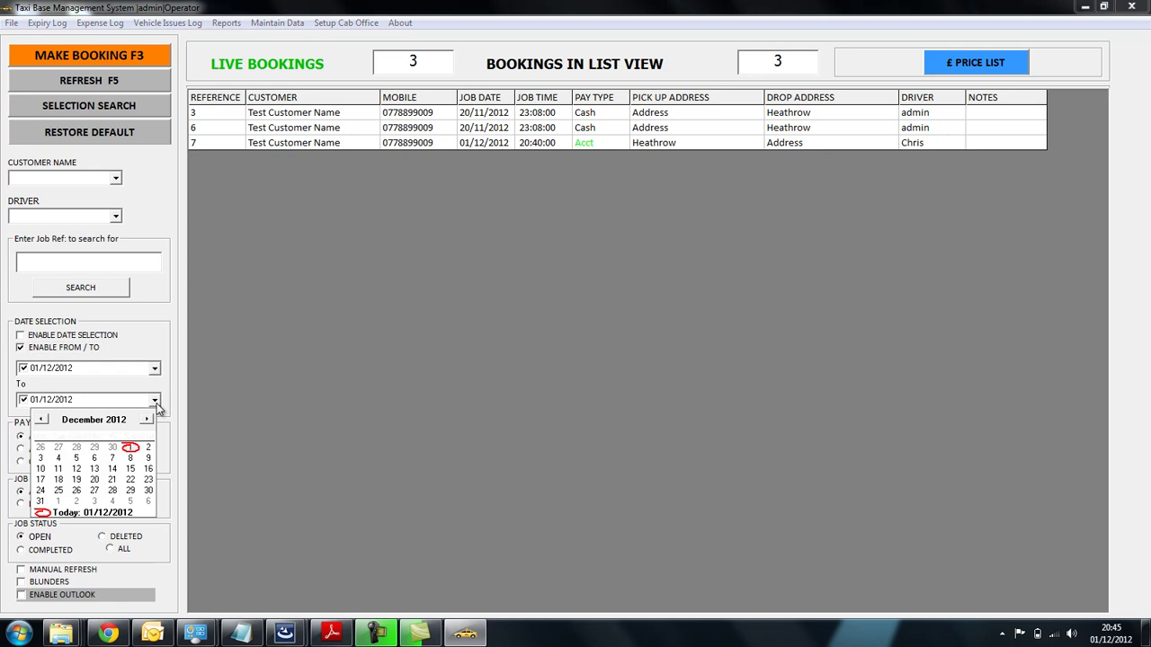
pyautogui.click(146, 482)
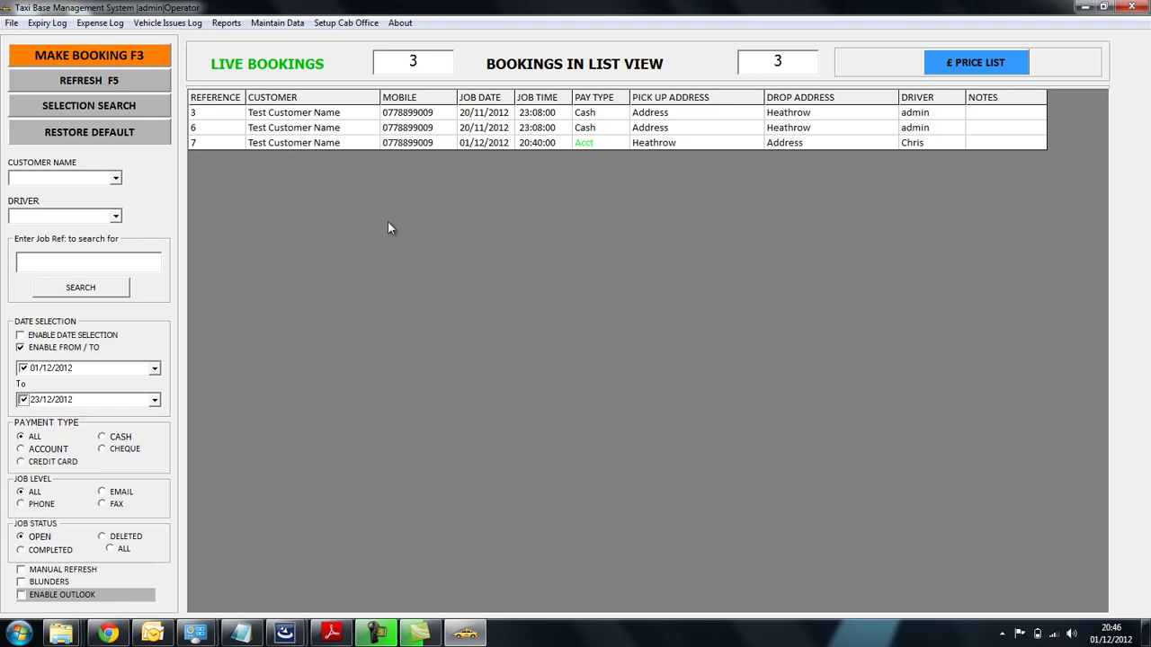
pyautogui.click(371, 144)
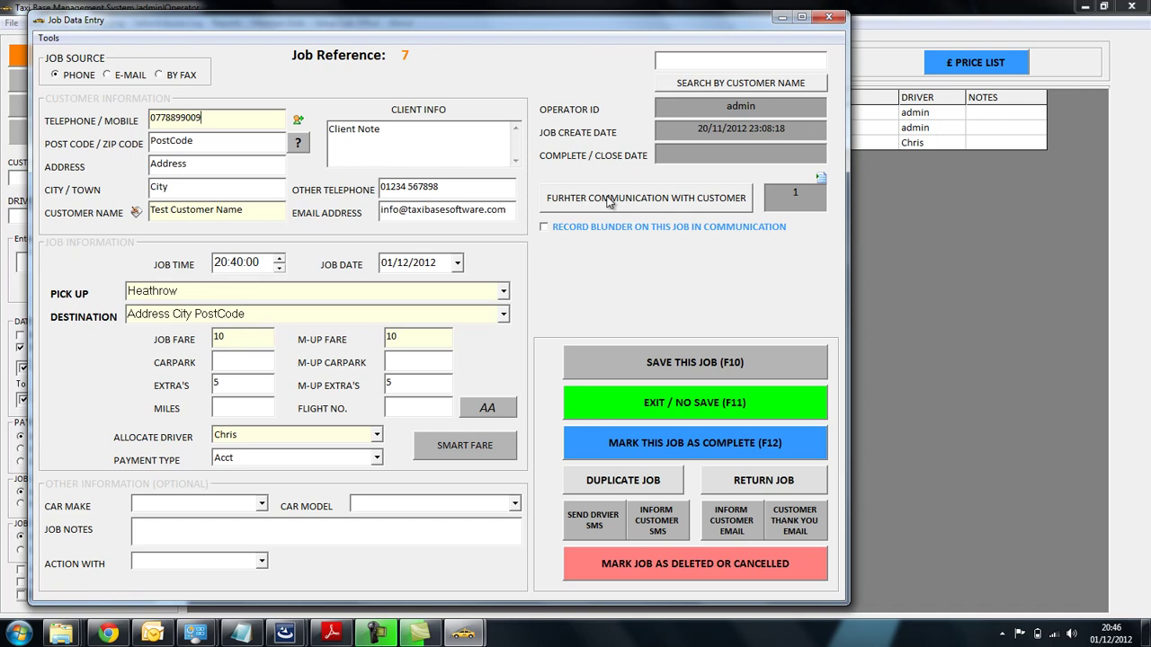
# - Add the journal note 'Requested Newspaper' to job 7's communications and return to its form
pyautogui.click(609, 199)
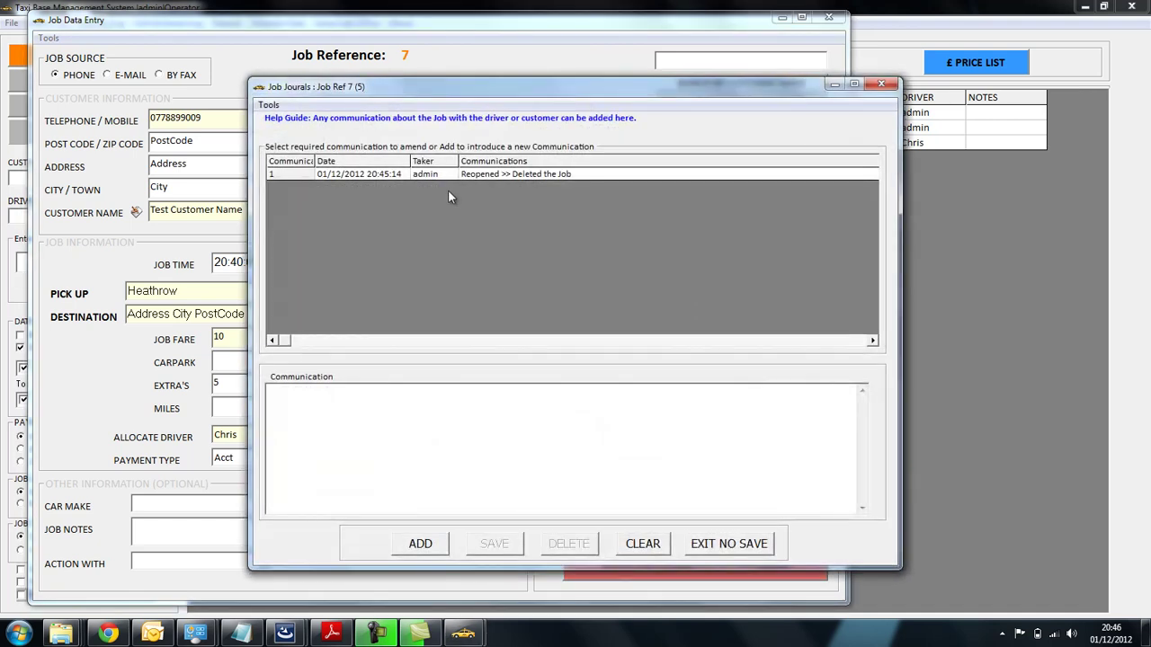
pyautogui.click(420, 543)
pyautogui.write('Requested Newspaper')
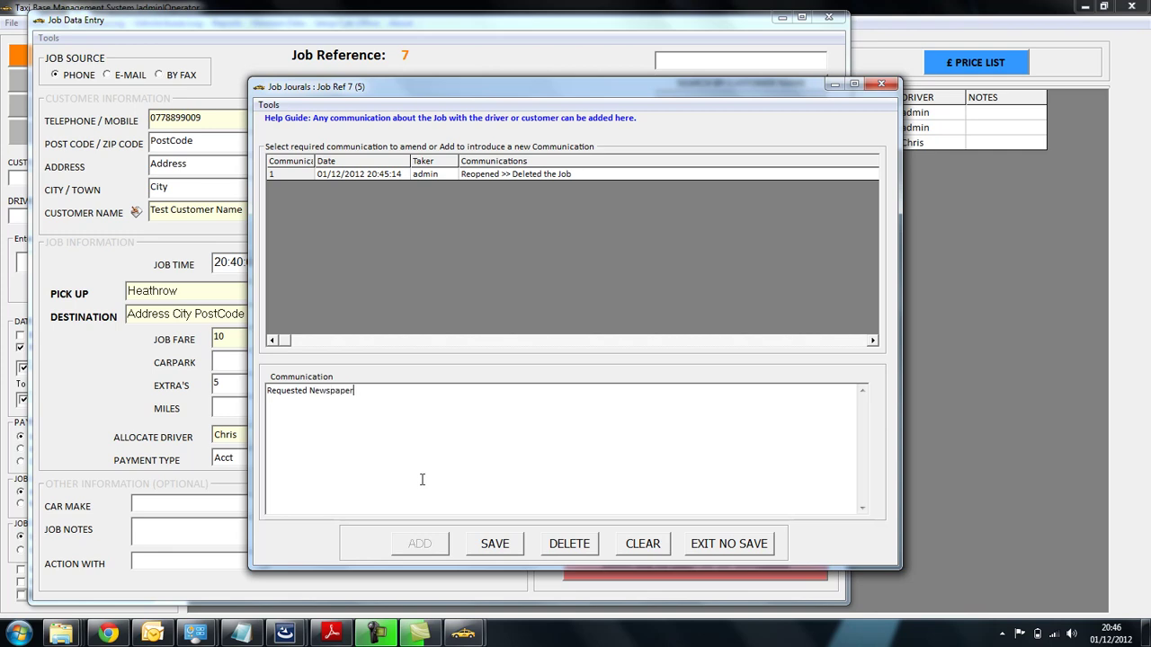
pyautogui.click(515, 546)
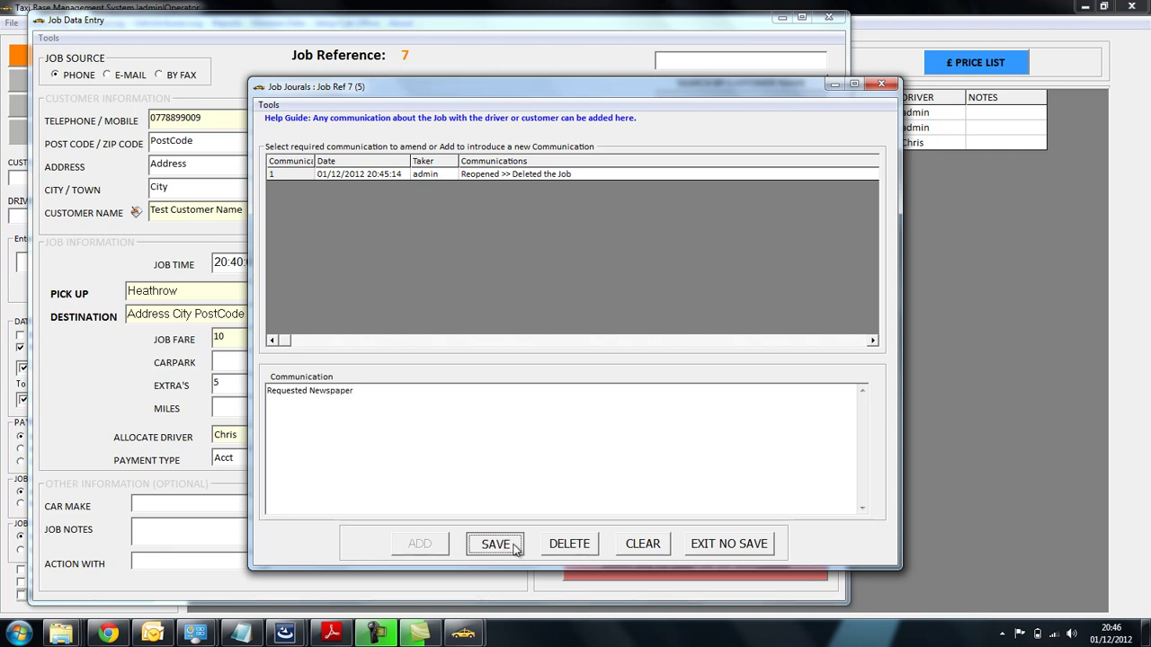
pyautogui.click(736, 547)
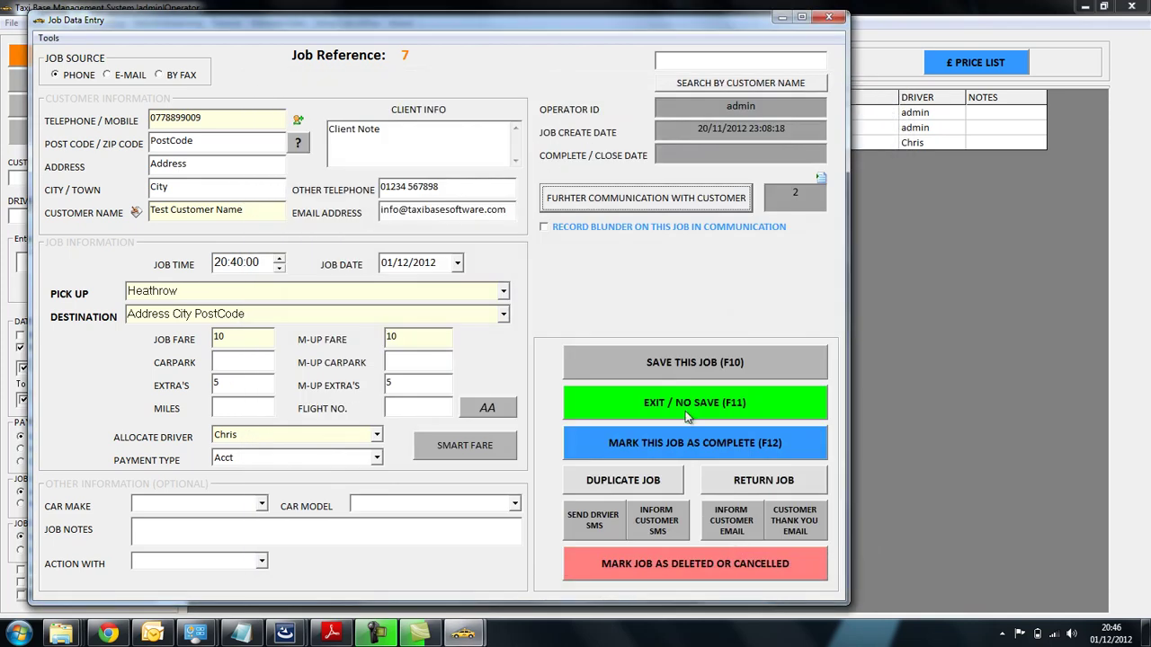
# - Save job 7, restore default filters and refresh, then reopen and close job 7 unsaved
pyautogui.click(685, 358)
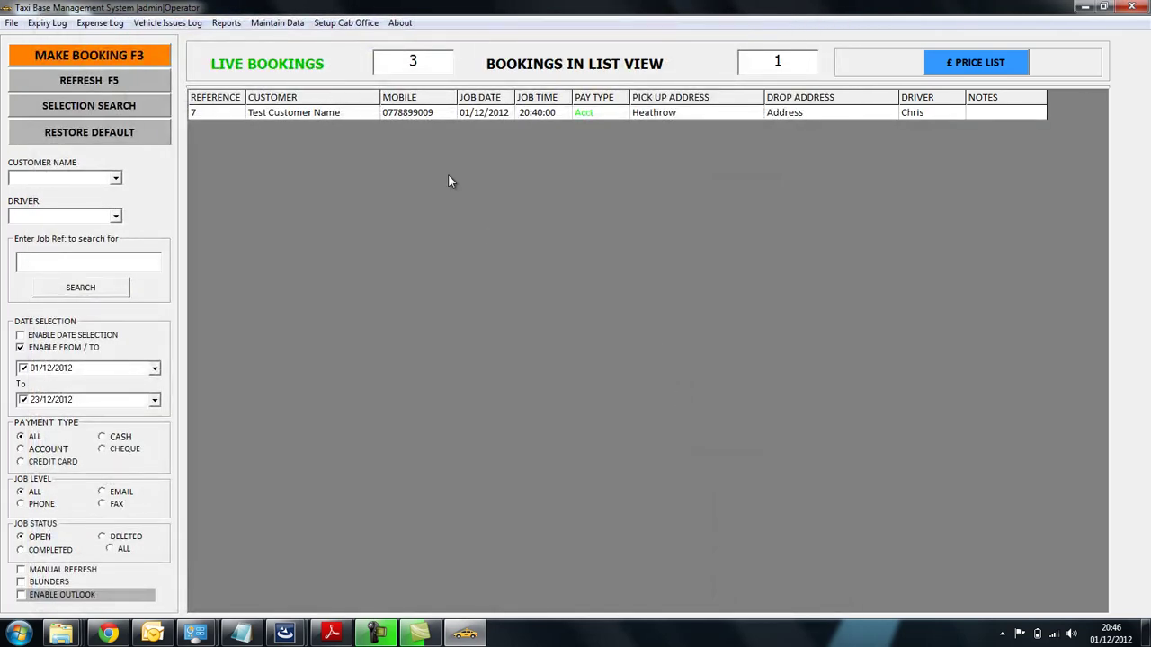
pyautogui.click(125, 133)
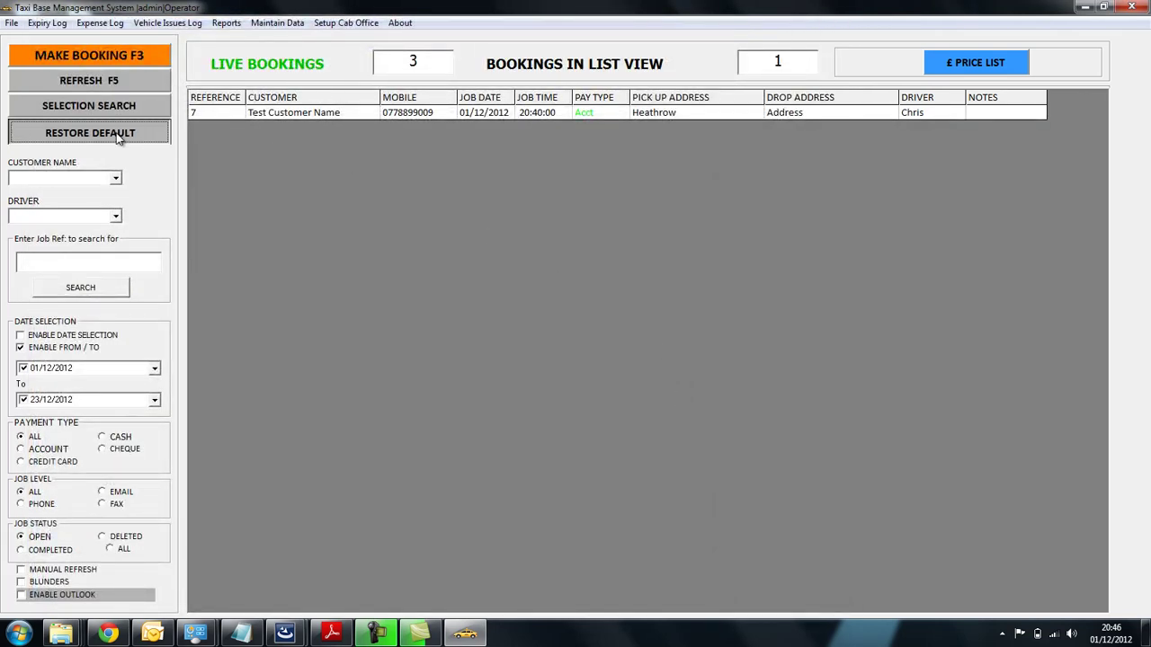
pyautogui.click(139, 83)
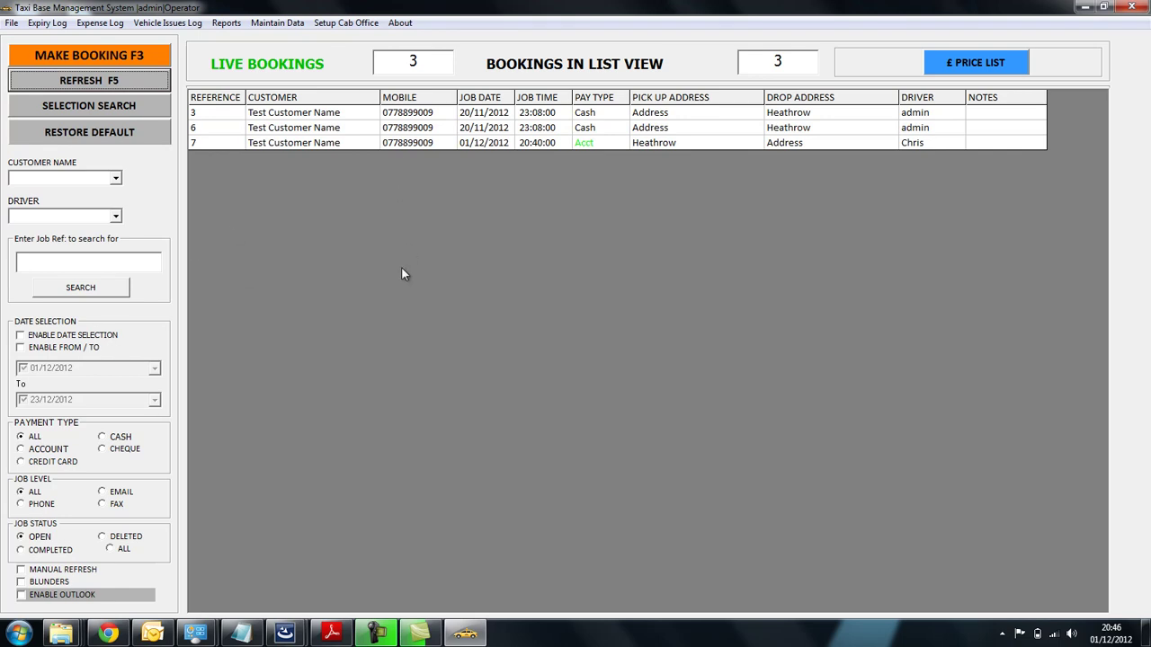
pyautogui.doubleClick(442, 144)
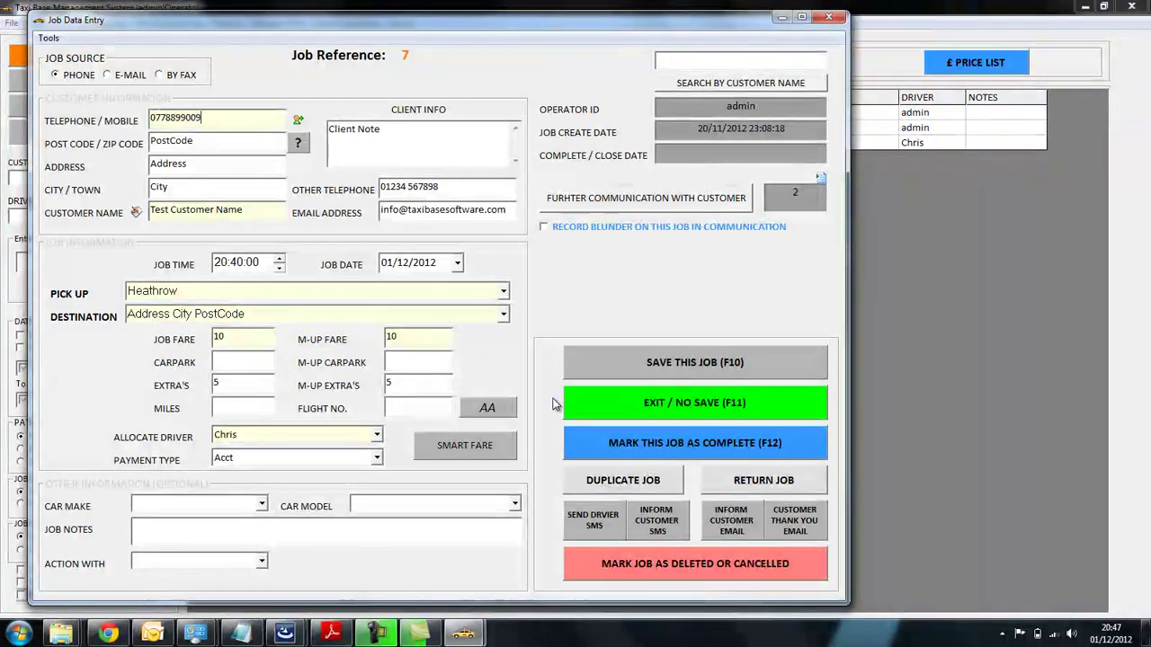
pyautogui.click(643, 409)
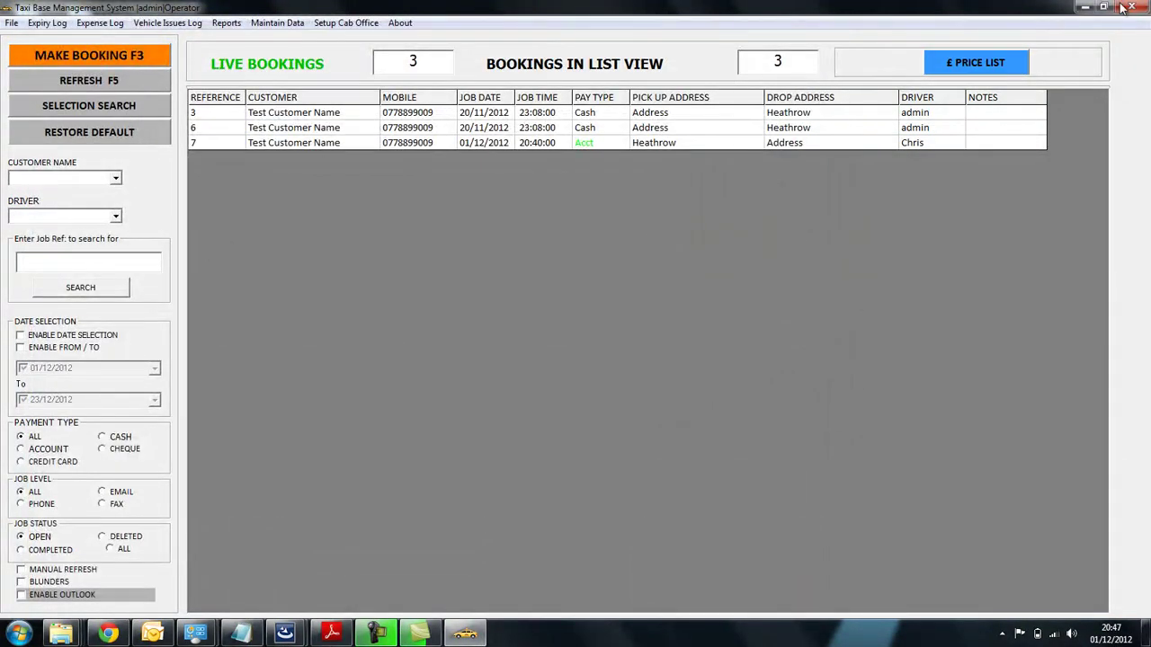